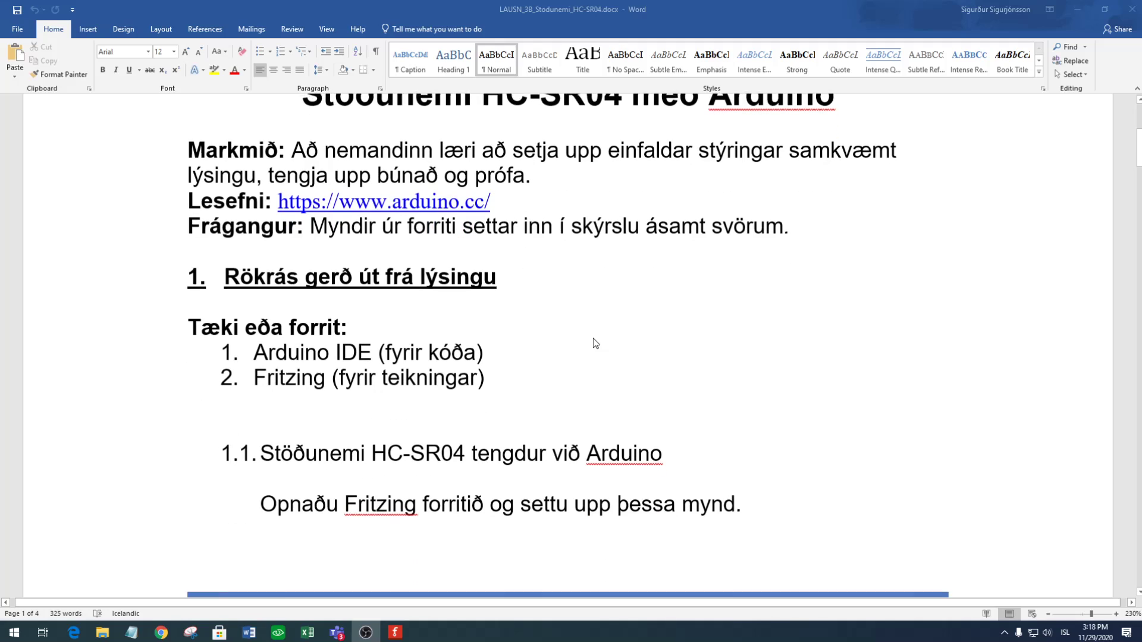
Review the HC-SR04 wiring diagram in the Word document, then switch to the Untitled Sketch 2 breadboard view in Fritzing.
{"action": "scroll", "coordinate": [595, 343], "scroll_direction": "down", "scroll_amount": 2}
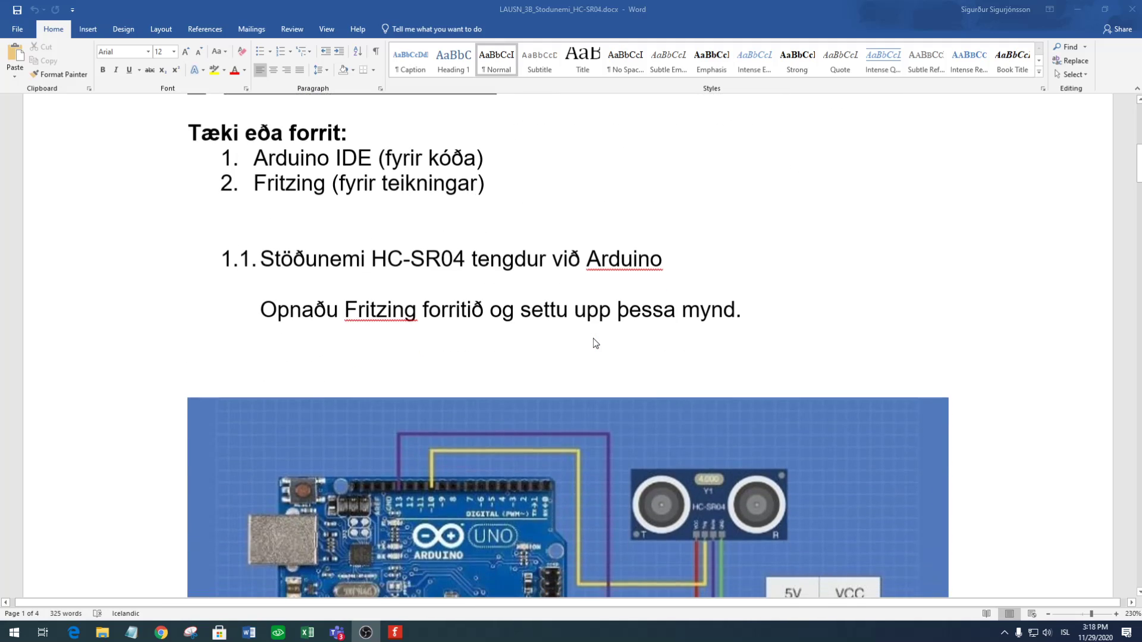
{"action": "scroll", "coordinate": [595, 343], "scroll_direction": "down", "scroll_amount": 3}
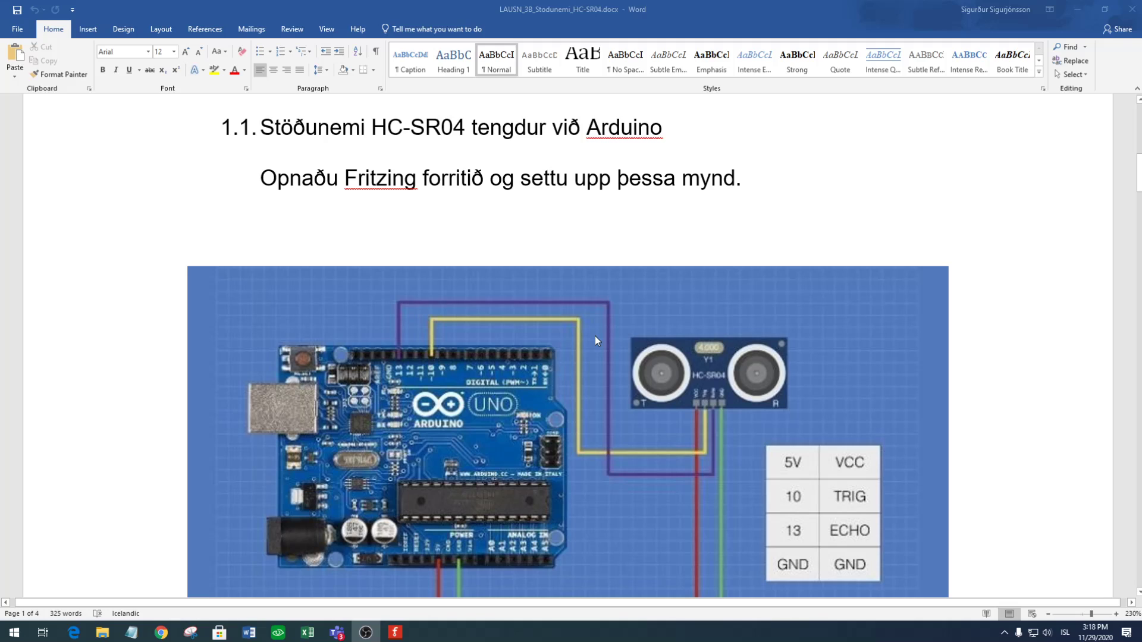
{"action": "scroll", "coordinate": [577, 321], "scroll_direction": "down", "scroll_amount": 2}
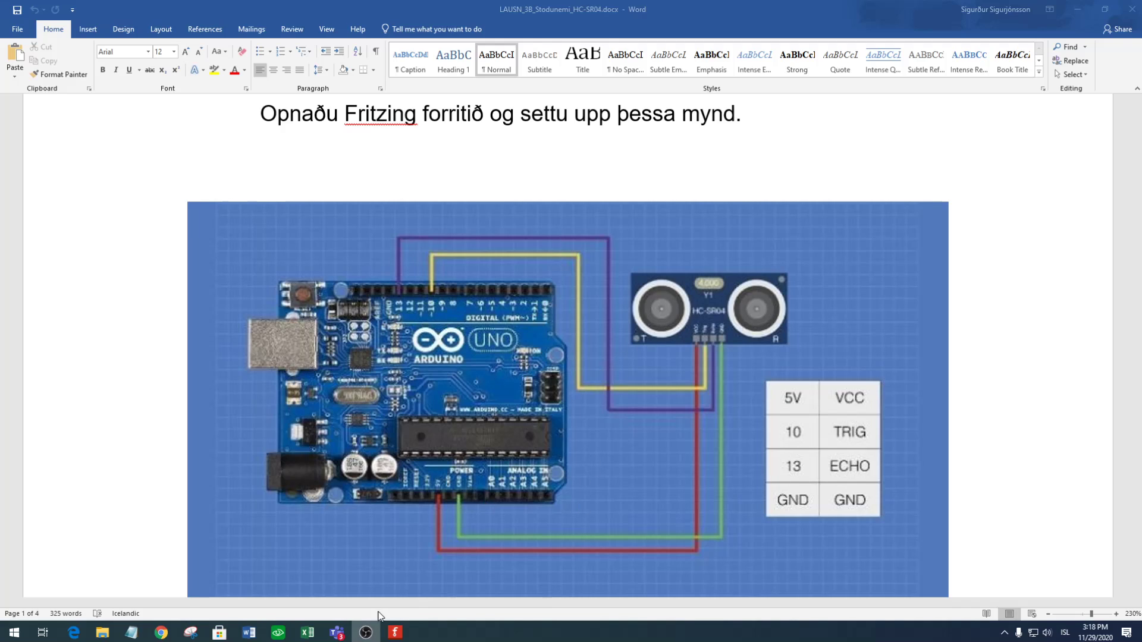
{"action": "mouse_move", "coordinate": [393, 635]}
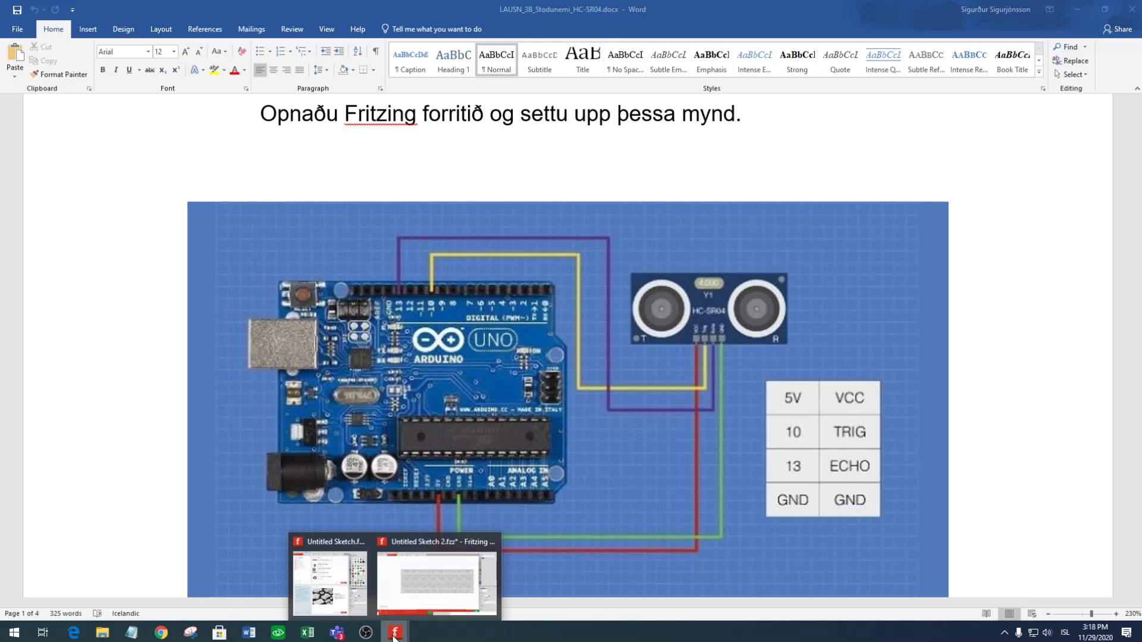
{"action": "left_click", "coordinate": [419, 601]}
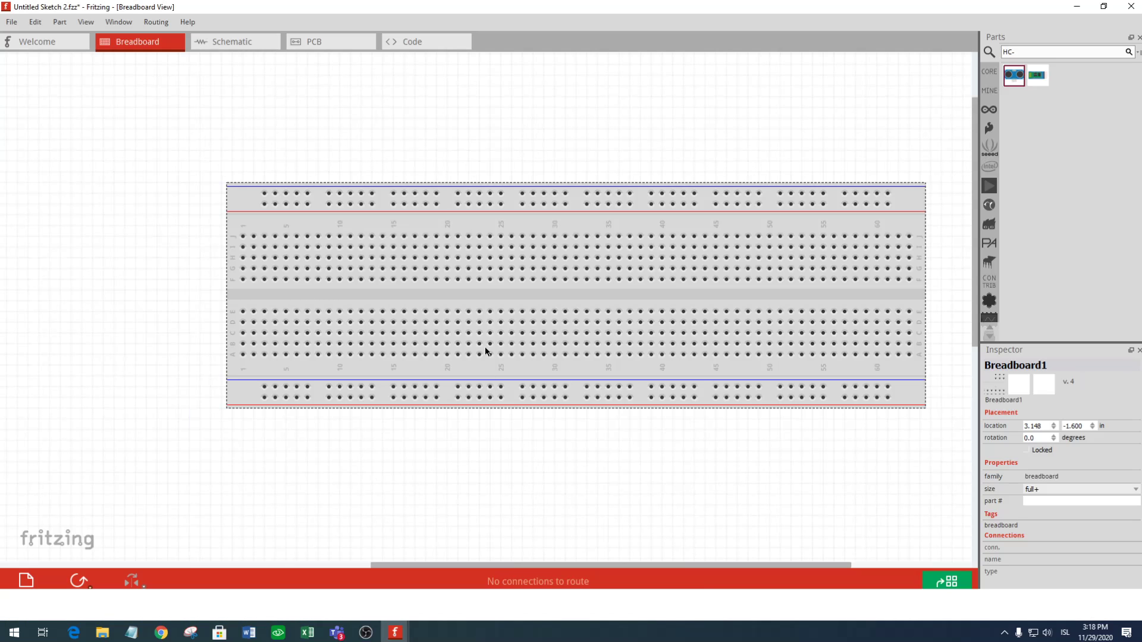
Move the breadboard to make room above it, then search the parts for "HC-" and place the HC-SR04 distance sensor there.
{"action": "left_click_drag", "start_coordinate": [578, 224], "coordinate": [679, 289]}
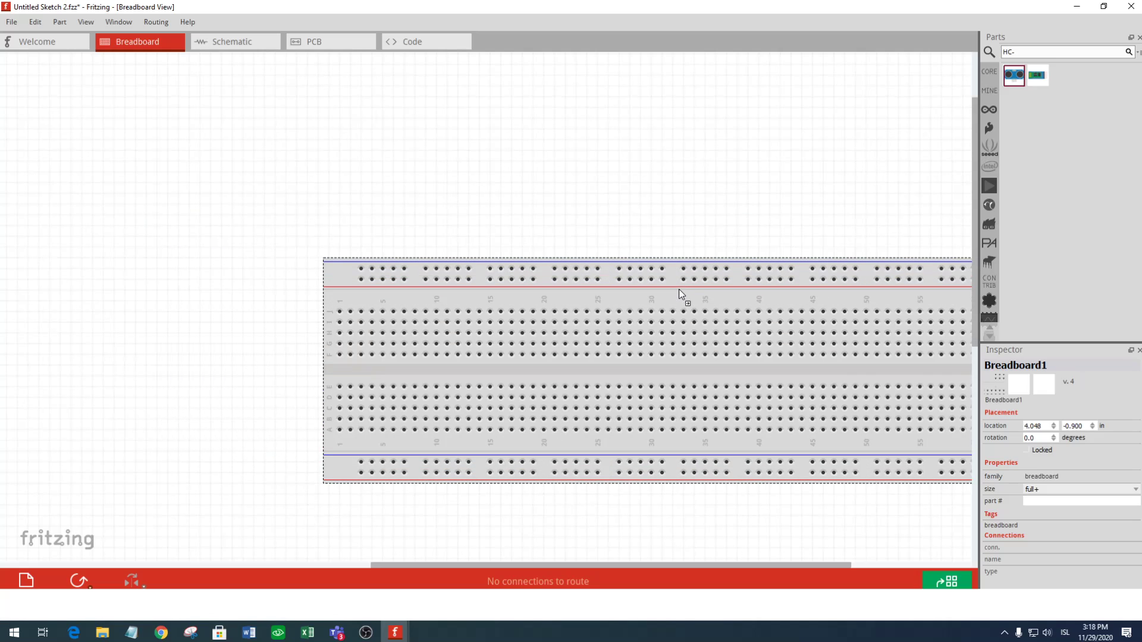
{"action": "left_click", "coordinate": [988, 52]}
{"action": "left_click", "coordinate": [983, 77]}
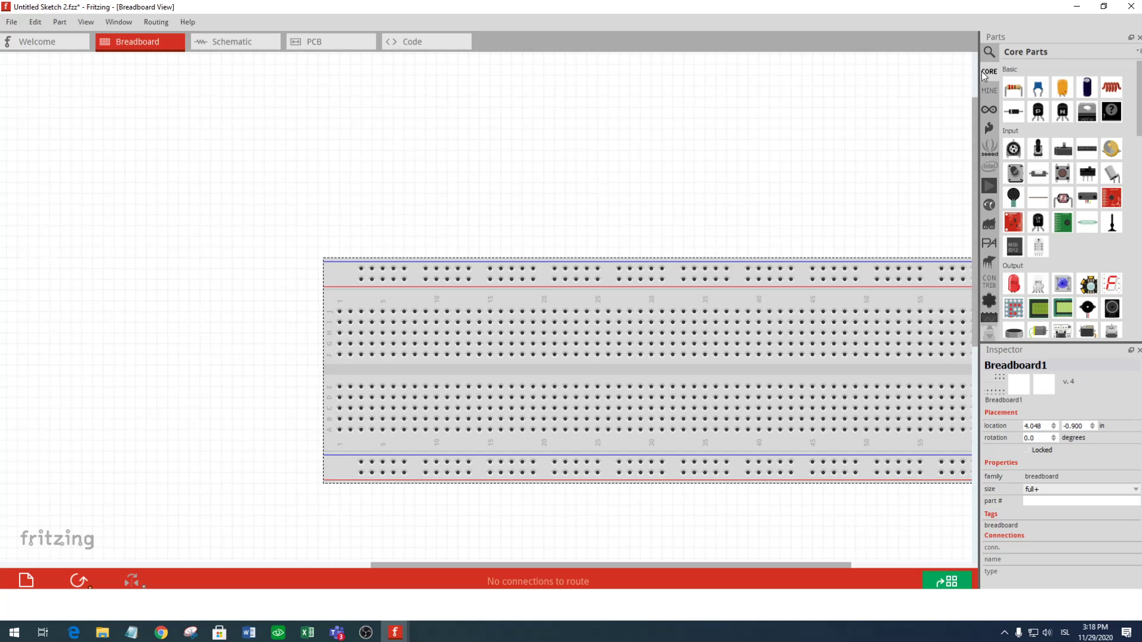
{"action": "left_click", "coordinate": [987, 52]}
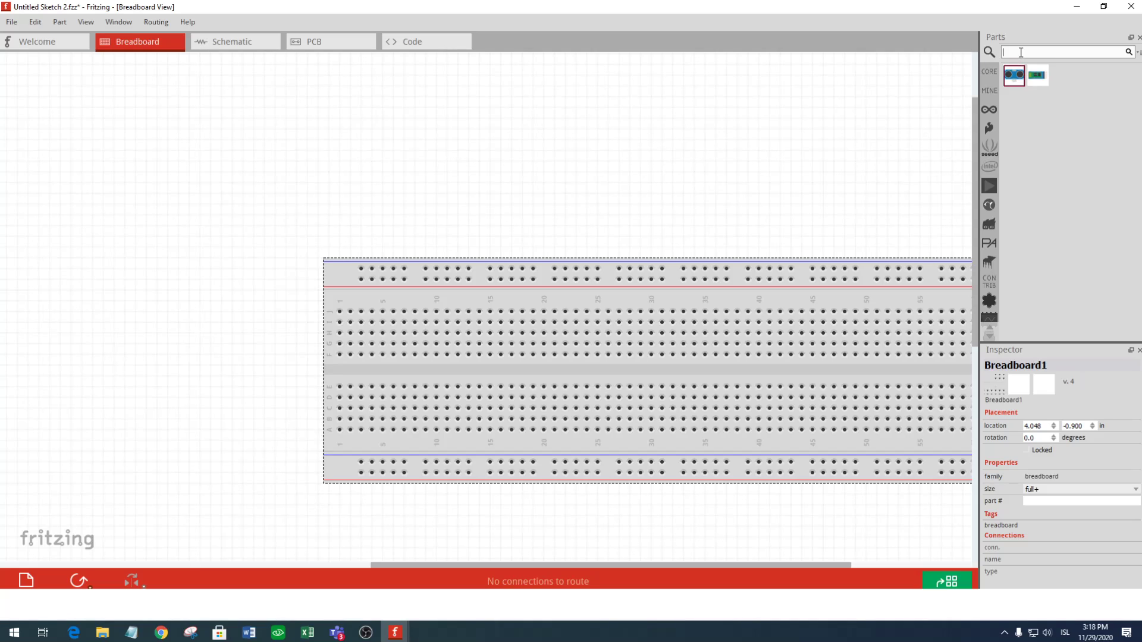
{"action": "type", "text": "HC-"}
{"action": "key", "text": "Return"}
{"action": "left_click", "coordinate": [1013, 76]}
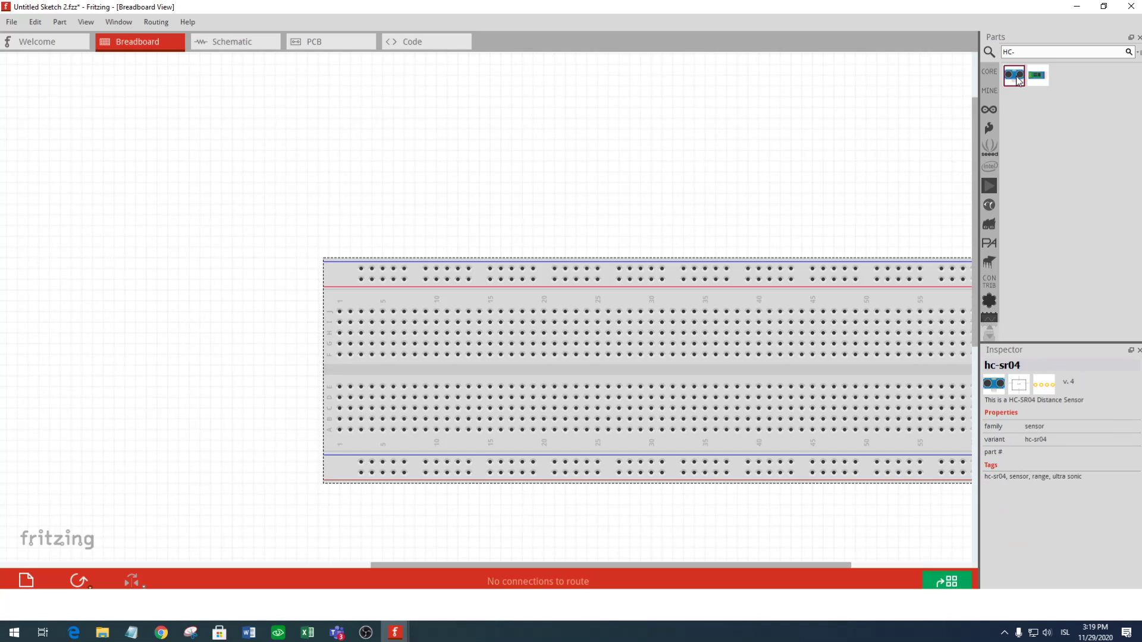
{"action": "left_click_drag", "start_coordinate": [1016, 89], "coordinate": [594, 141]}
Shift the breadboard further right and plug the HC-SR04 sensor's four pins into its uppermost terminal row near the left end.
{"action": "left_click", "coordinate": [535, 302]}
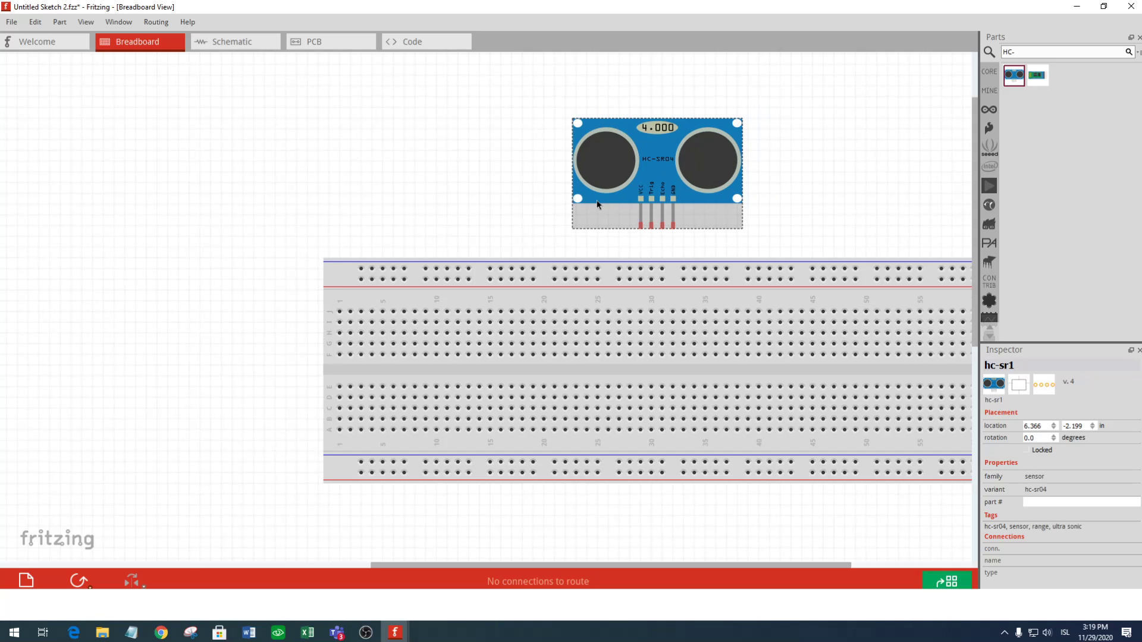
{"action": "left_click_drag", "start_coordinate": [586, 306], "coordinate": [769, 319]}
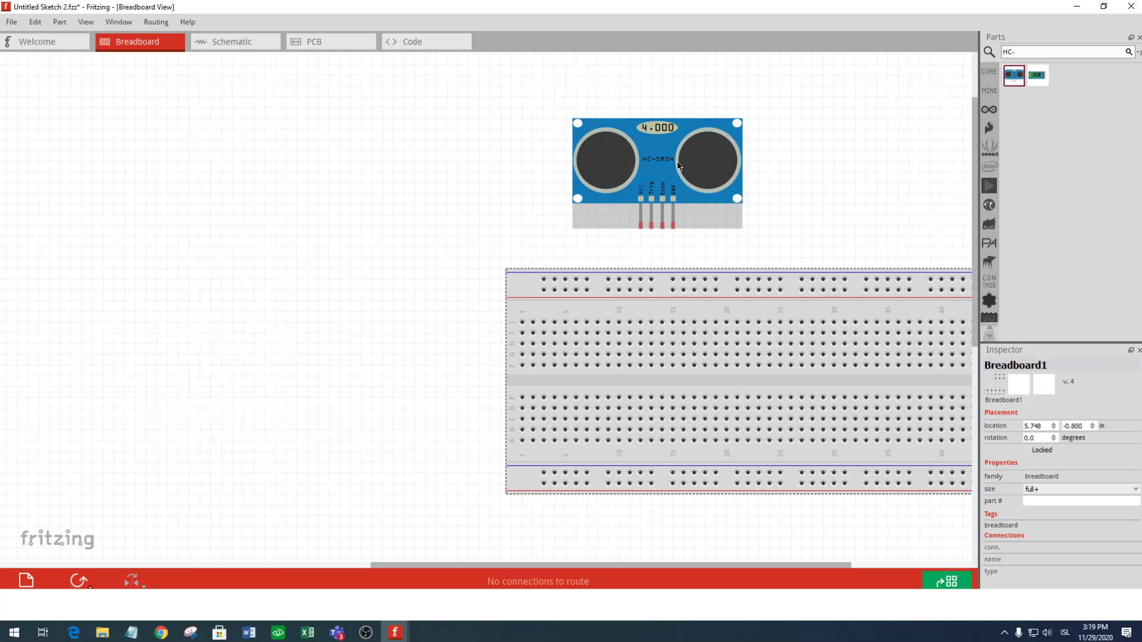
{"action": "left_click_drag", "start_coordinate": [656, 157], "coordinate": [608, 249]}
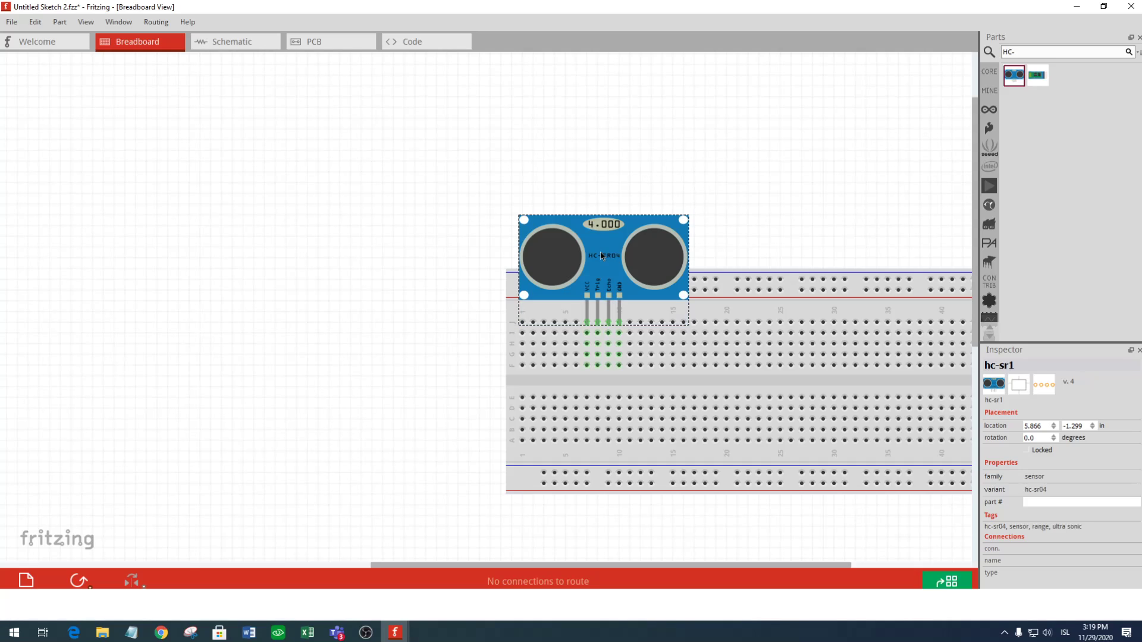
Add an Arduino UNO to the left of the breadboard and move the breadboard with its sensor closer to it.
{"action": "left_click", "coordinate": [987, 109]}
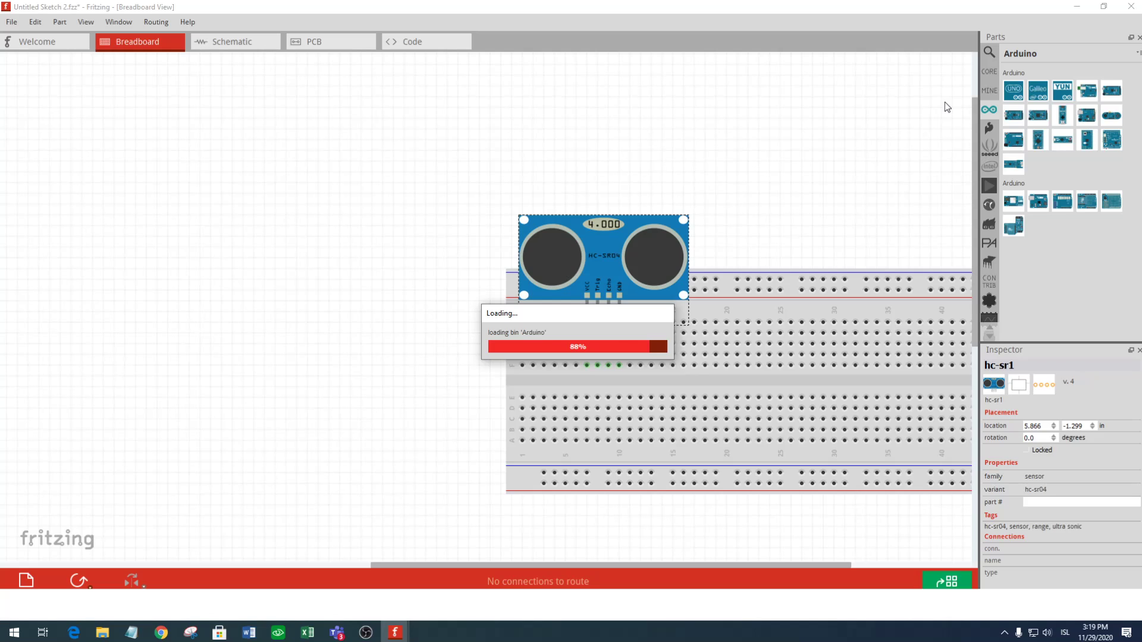
{"action": "left_click_drag", "start_coordinate": [1004, 96], "coordinate": [60, 212]}
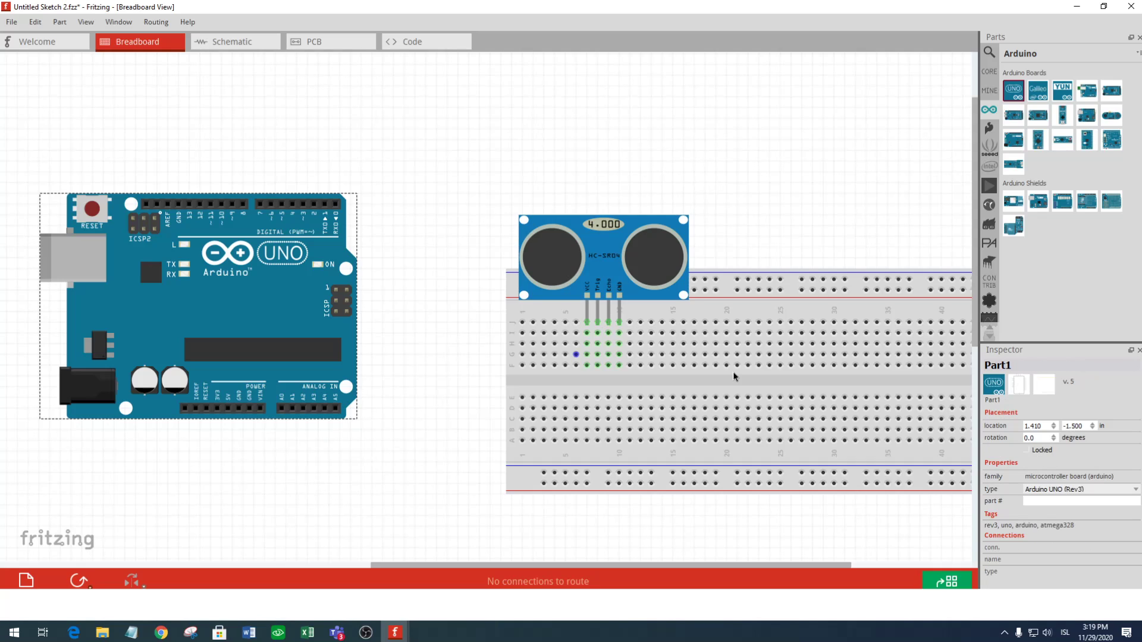
{"action": "left_click_drag", "start_coordinate": [747, 308], "coordinate": [655, 245]}
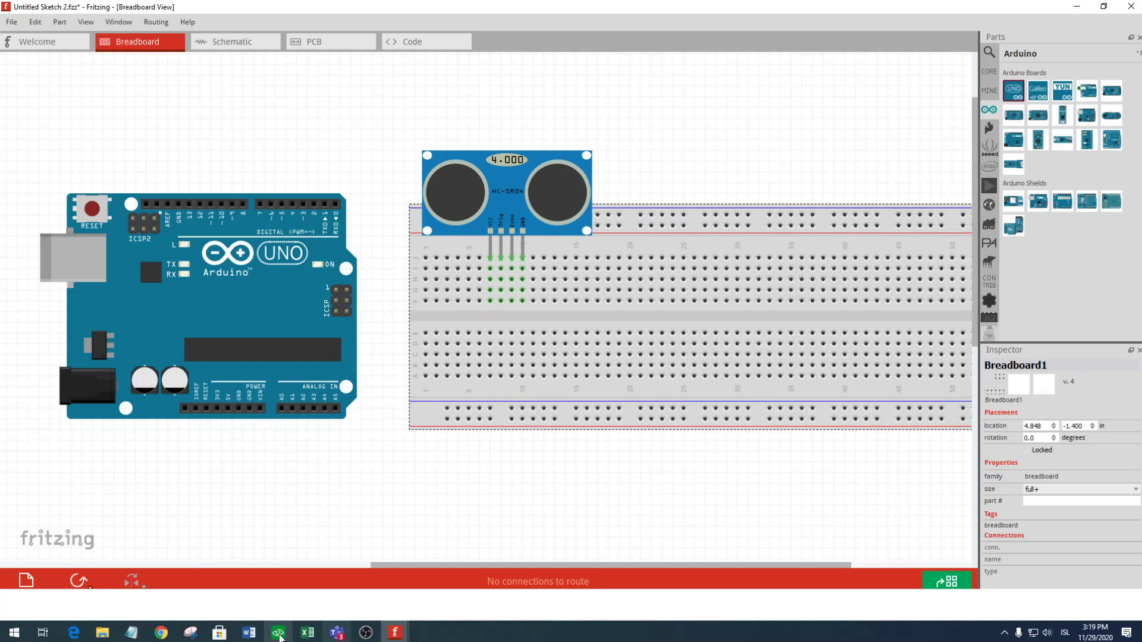
Arrange the Word document and the Fritzing sketch side by side, with the wiring diagram and its pin table in view.
{"action": "left_click", "coordinate": [246, 634]}
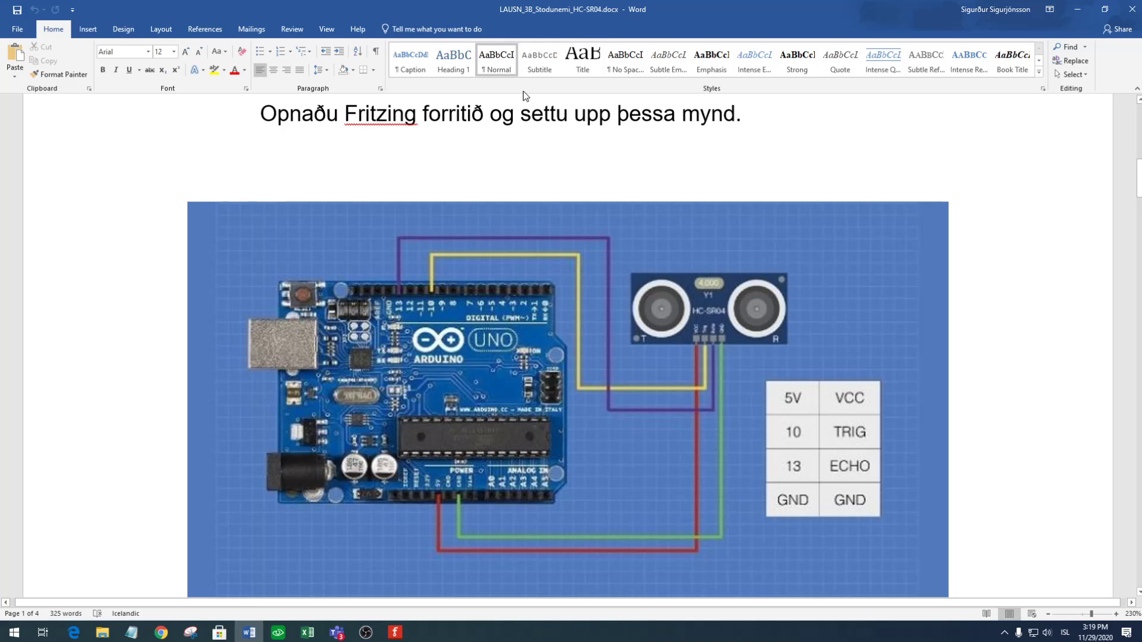
{"action": "double_click", "coordinate": [551, 11]}
{"action": "left_click_drag", "start_coordinate": [1010, 4], "coordinate": [1141, 59]}
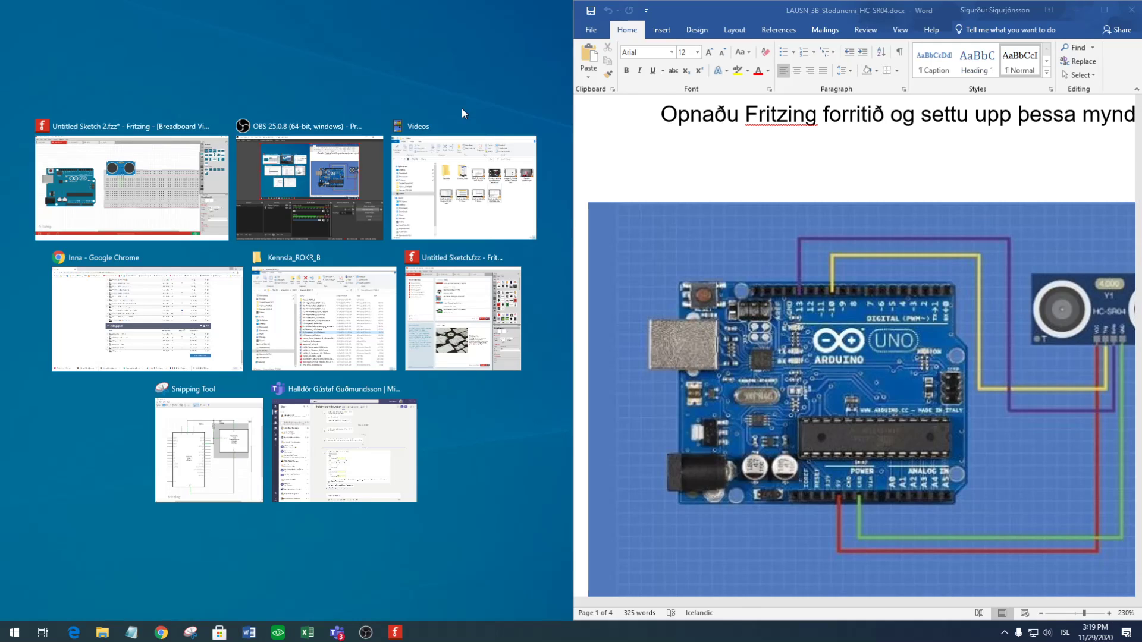
{"action": "left_click", "coordinate": [126, 183]}
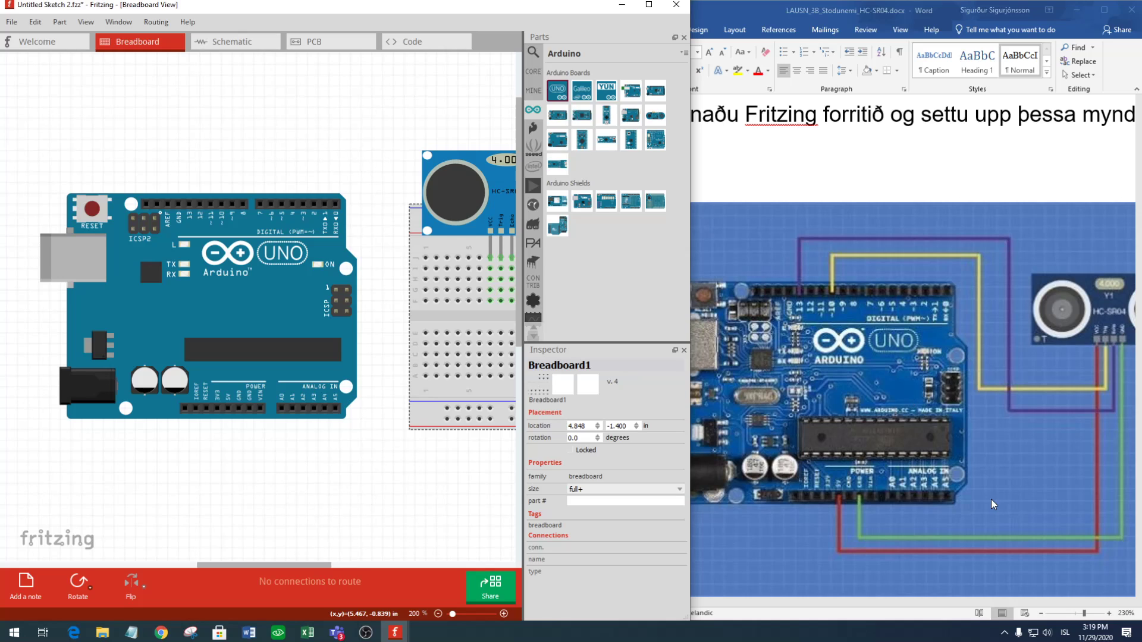
{"action": "scroll", "coordinate": [992, 505], "scroll_direction": "down", "scroll_amount": 2}
{"action": "left_click_drag", "start_coordinate": [850, 607], "coordinate": [923, 606]}
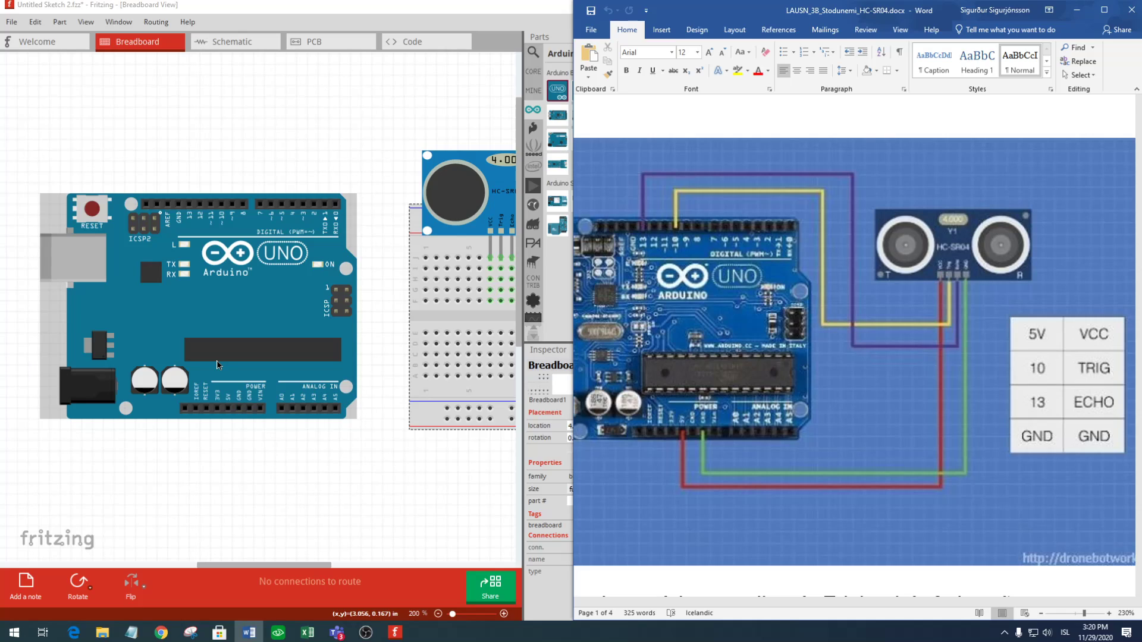
Move the Arduino UNO down to a vertical location of about -0.900 in, and narrow the Fritzing window slightly beside the Word diagram.
{"action": "mouse_move", "coordinate": [217, 364]}
{"action": "left_mouse_down"}
{"action": "mouse_move", "coordinate": [245, 334]}
{"action": "mouse_move", "coordinate": [218, 379]}
{"action": "left_mouse_up"}
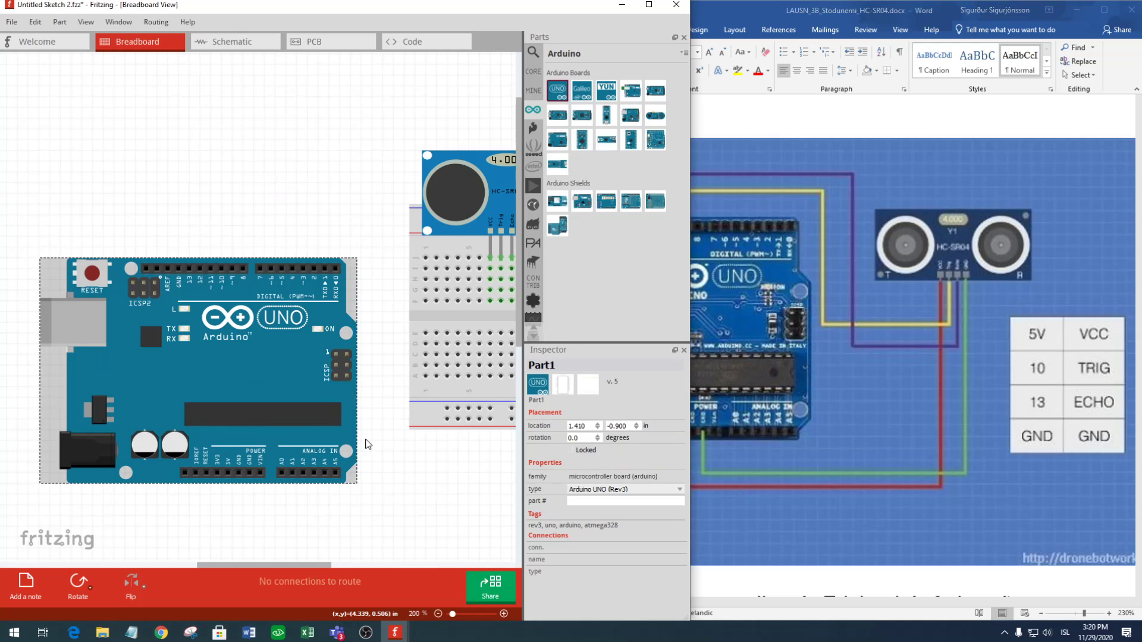
{"action": "left_click", "coordinate": [367, 444]}
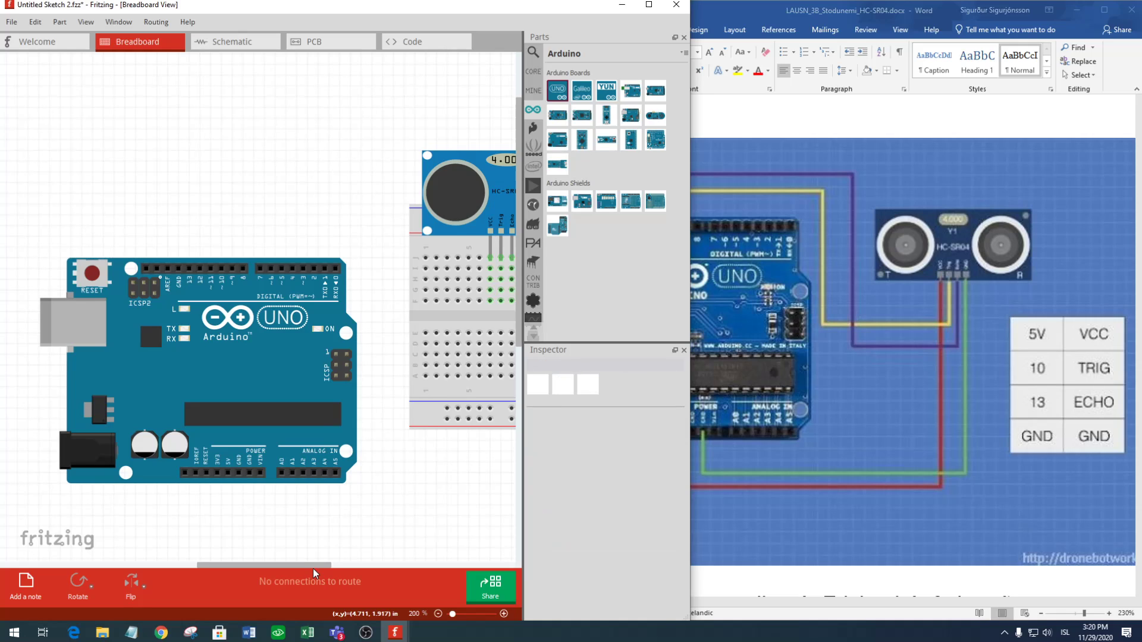
{"action": "left_click_drag", "start_coordinate": [312, 568], "coordinate": [361, 566]}
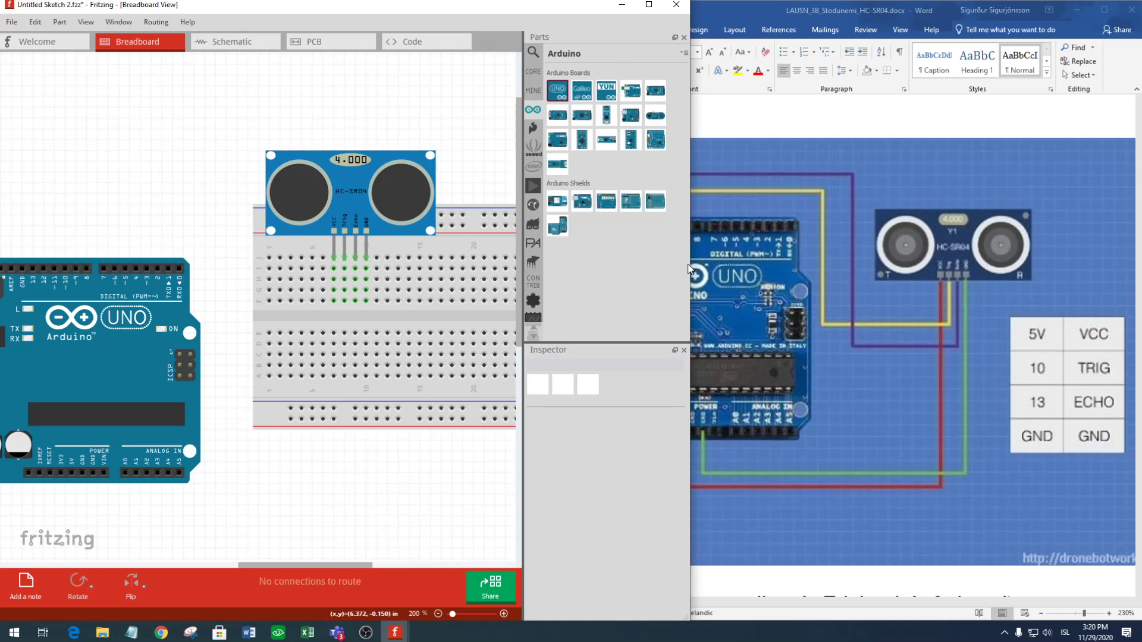
{"action": "left_click_drag", "start_coordinate": [688, 268], "coordinate": [681, 268]}
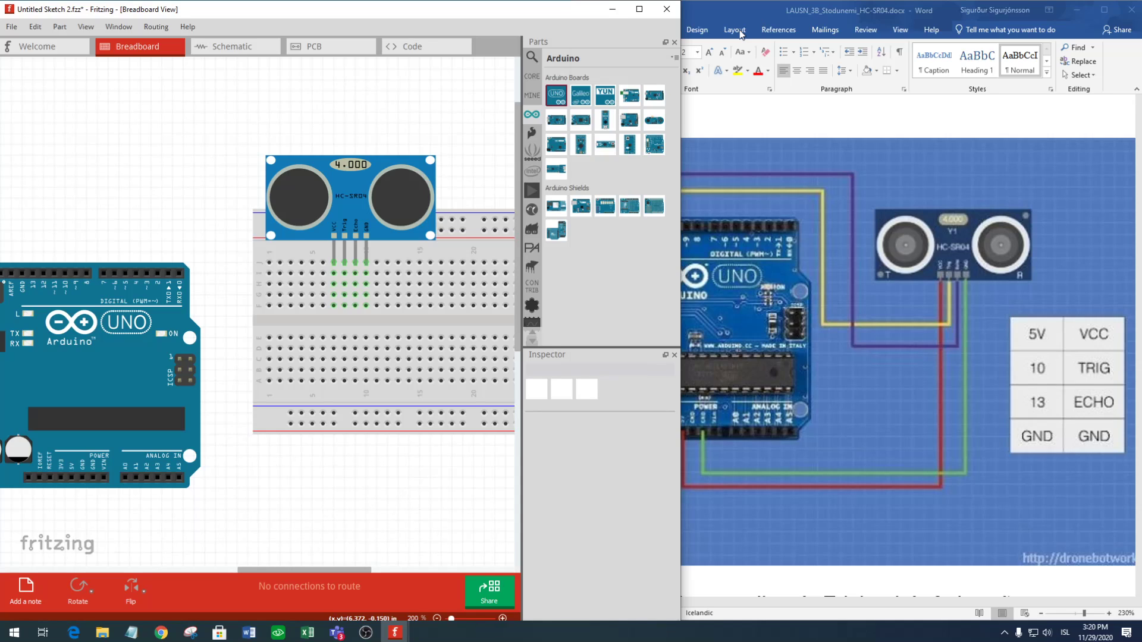
{"action": "left_click", "coordinate": [726, 13]}
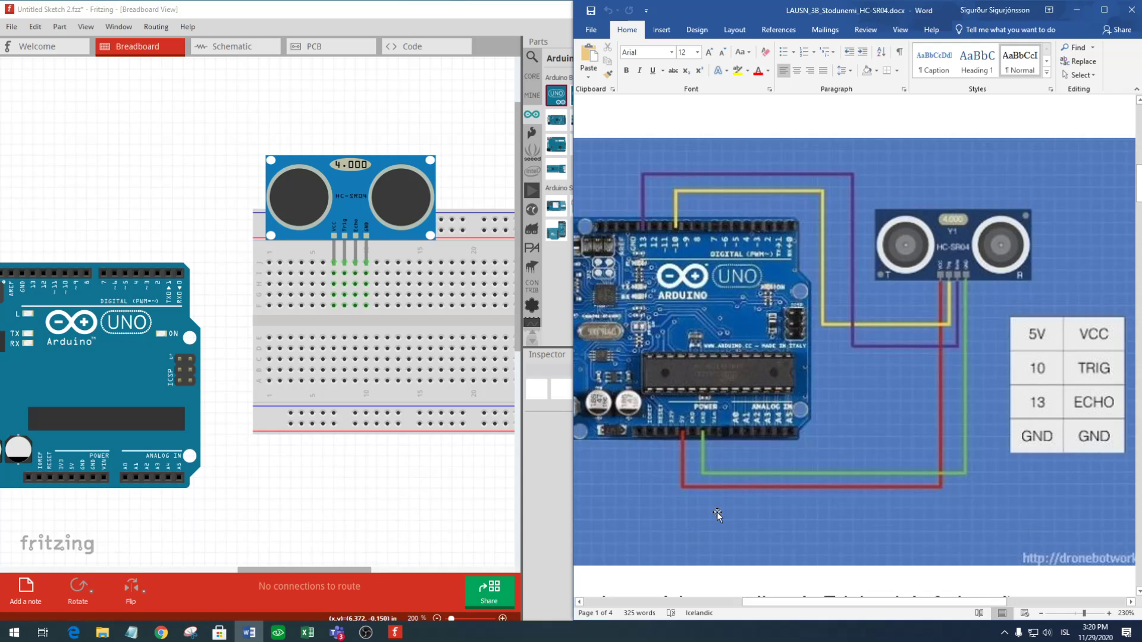
Wire the Arduino's 5V pin to the sensor's VCC column in red, routing it with bends below the Arduino and breadboard.
{"action": "left_click_drag", "start_coordinate": [70, 478], "coordinate": [333, 307]}
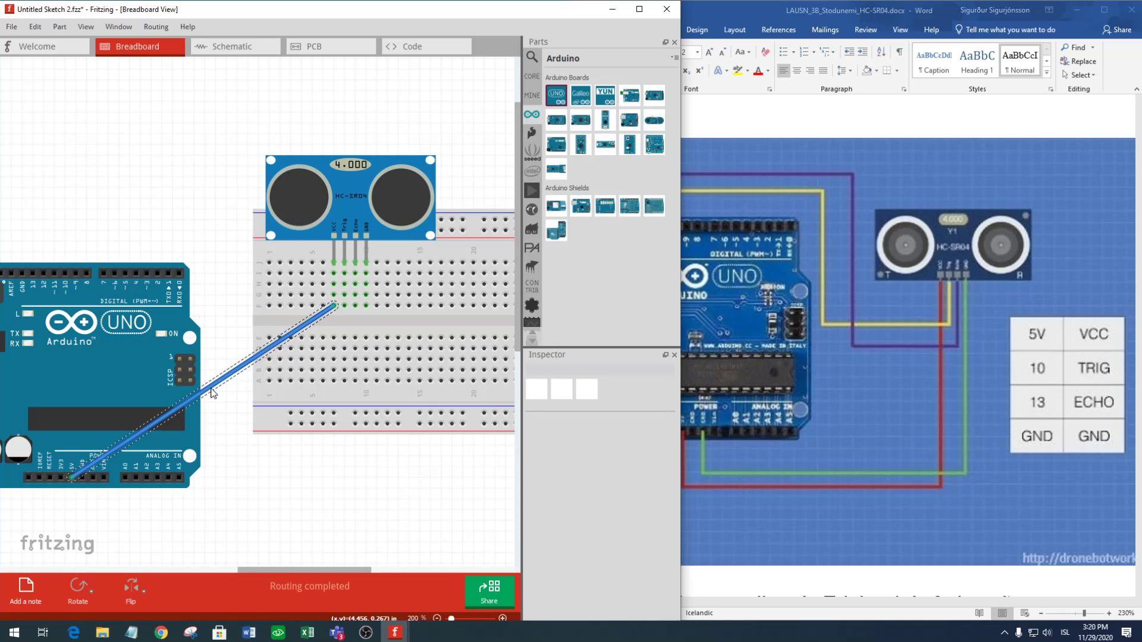
{"action": "right_click", "coordinate": [213, 392]}
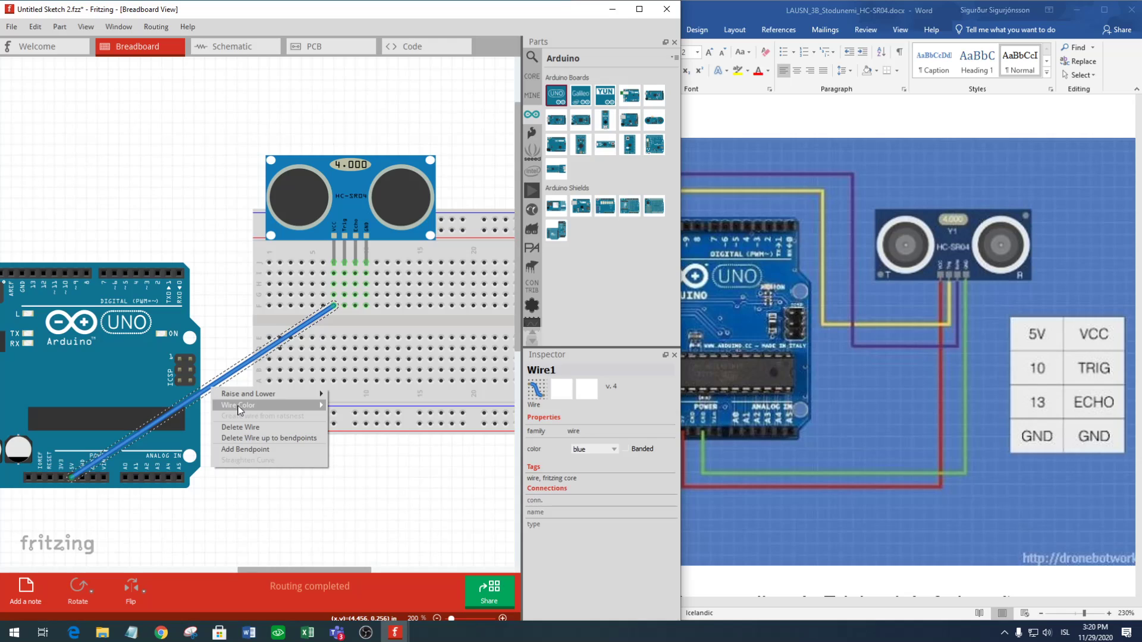
{"action": "mouse_move", "coordinate": [239, 409]}
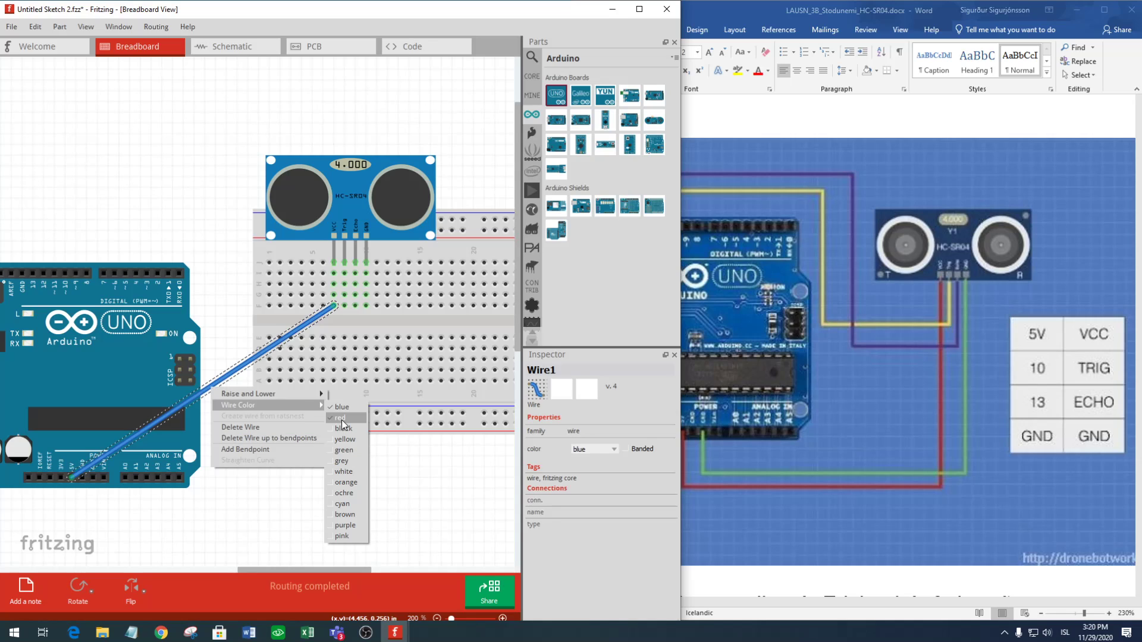
{"action": "left_click", "coordinate": [341, 419]}
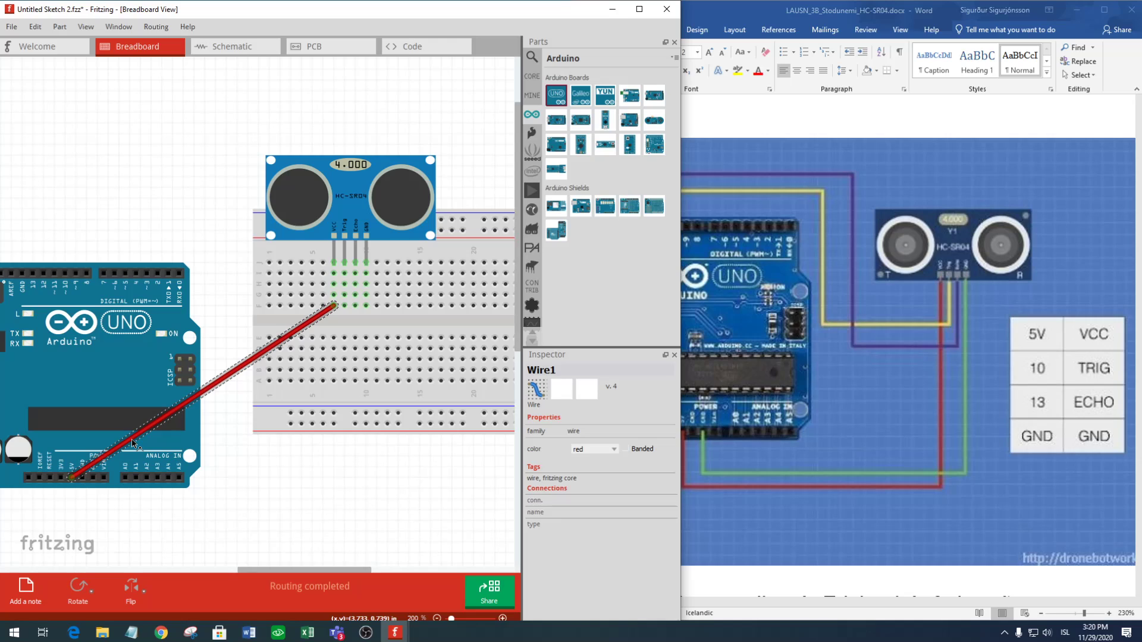
{"action": "left_click_drag", "start_coordinate": [132, 443], "coordinate": [81, 515]}
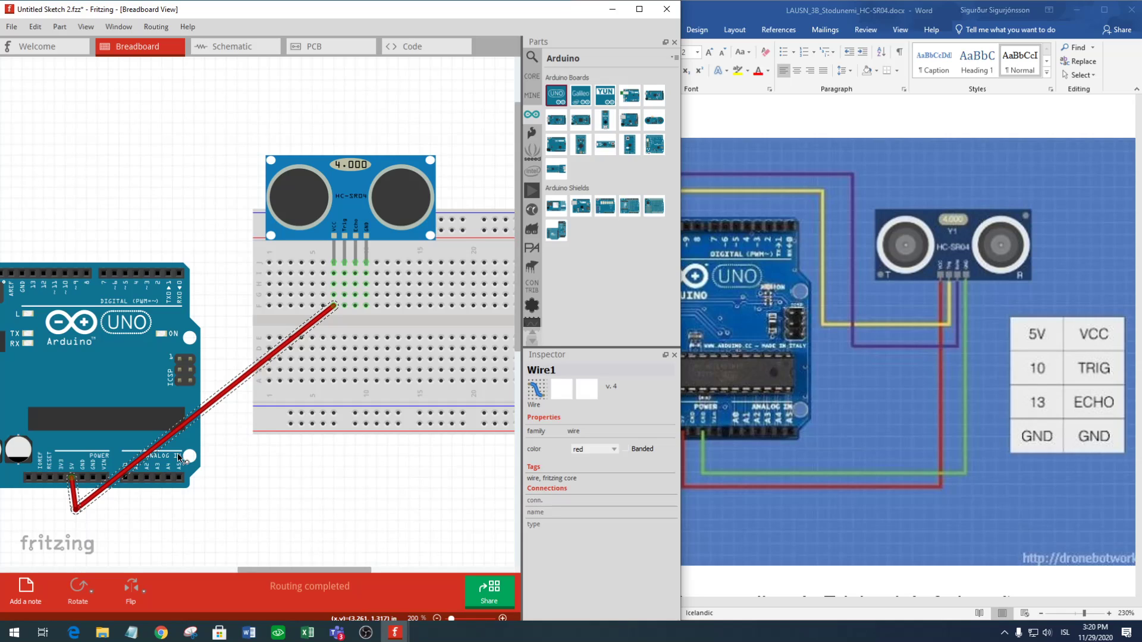
{"action": "left_click_drag", "start_coordinate": [179, 457], "coordinate": [340, 512]}
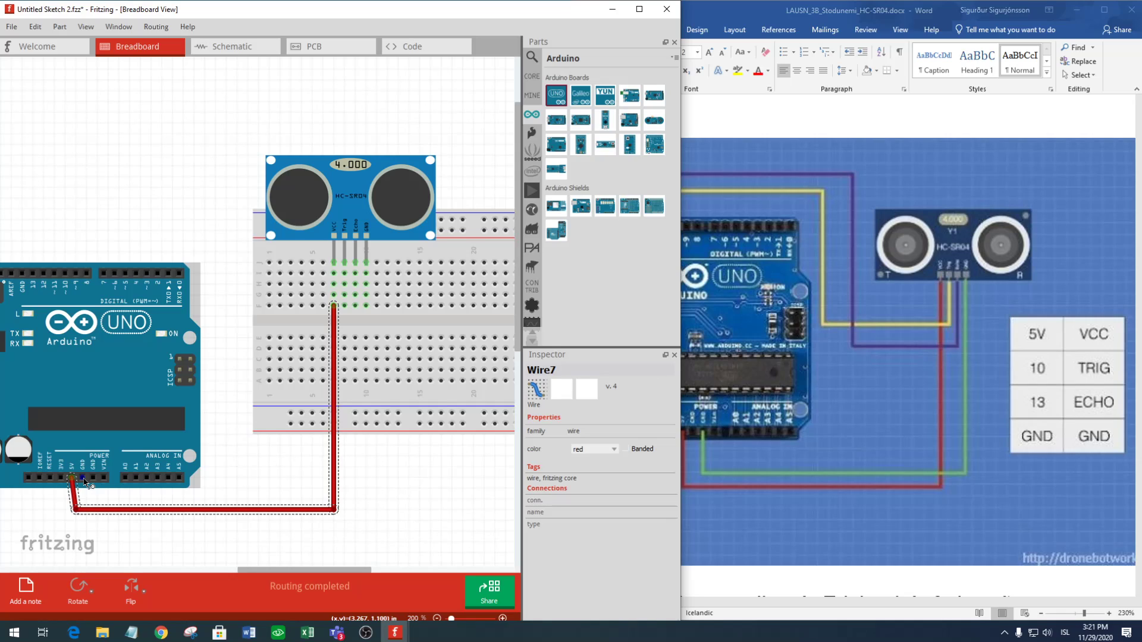
Wire the Arduino's GND pin to the sensor's GND column in green, routing it with bends just above the red wire's horizontal run.
{"action": "left_click_drag", "start_coordinate": [84, 480], "coordinate": [367, 308]}
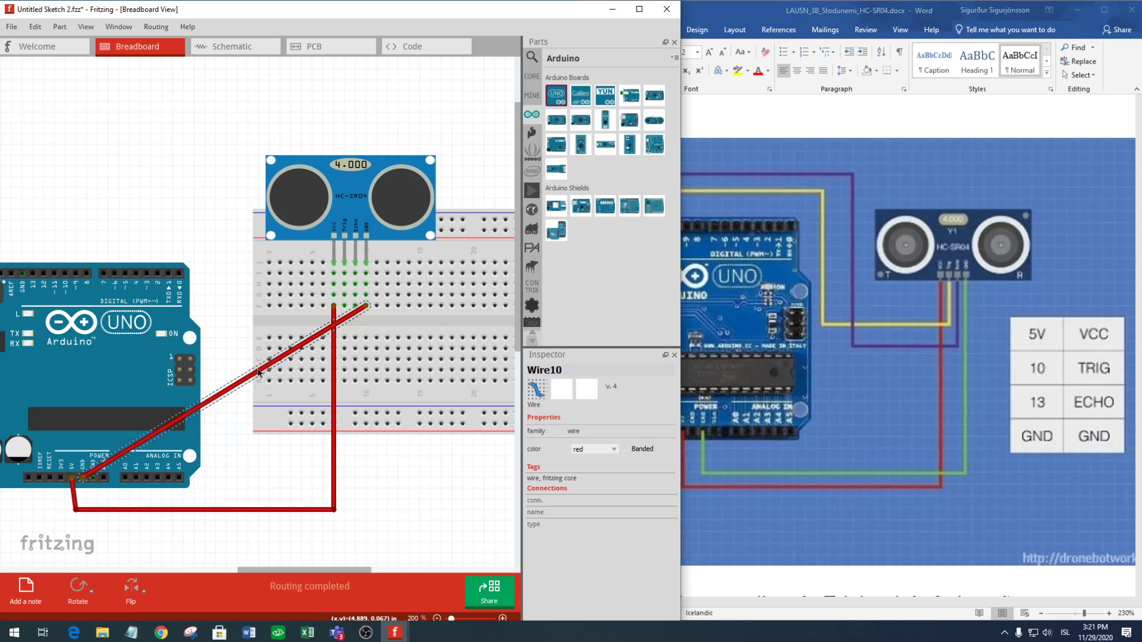
{"action": "right_click", "coordinate": [259, 373]}
{"action": "mouse_move", "coordinate": [315, 389]}
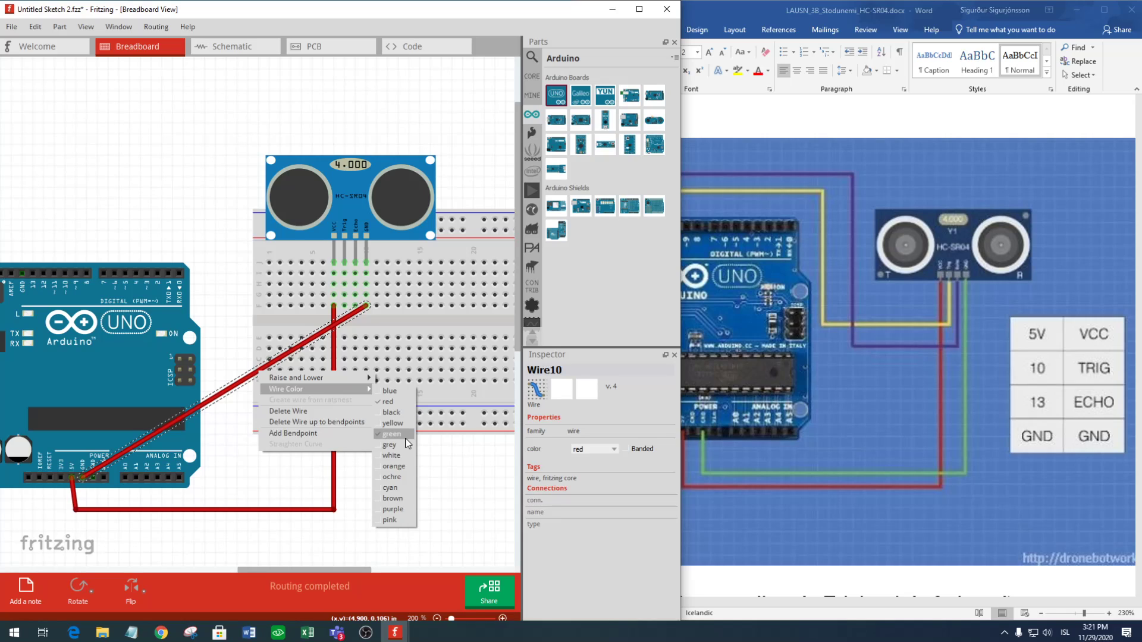
{"action": "left_click", "coordinate": [393, 434]}
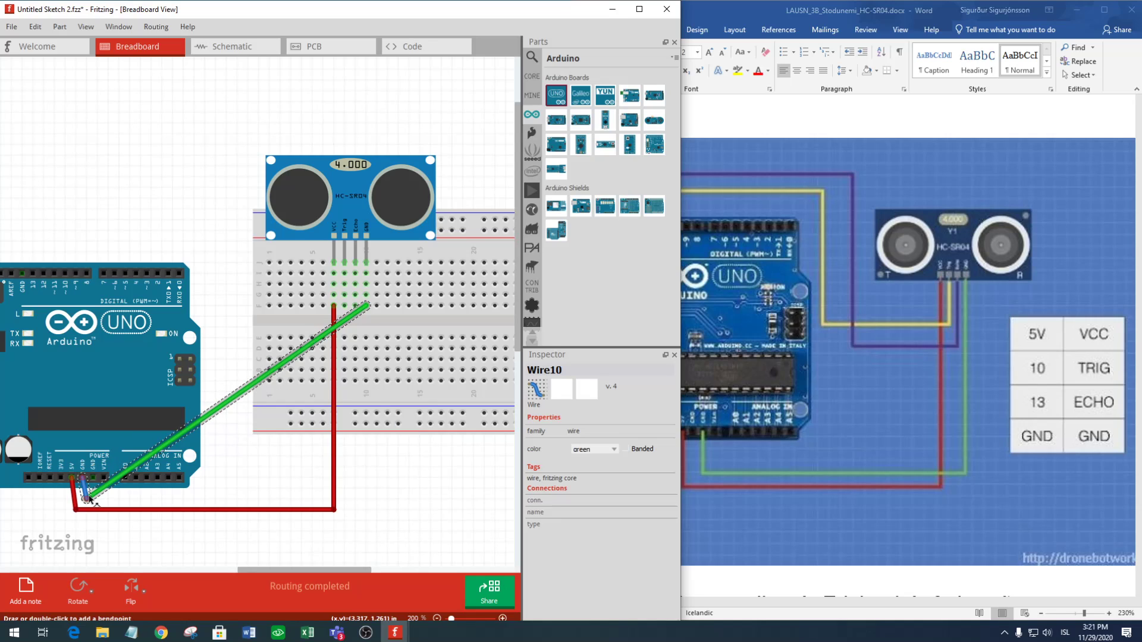
{"action": "left_click_drag", "start_coordinate": [94, 502], "coordinate": [95, 493]}
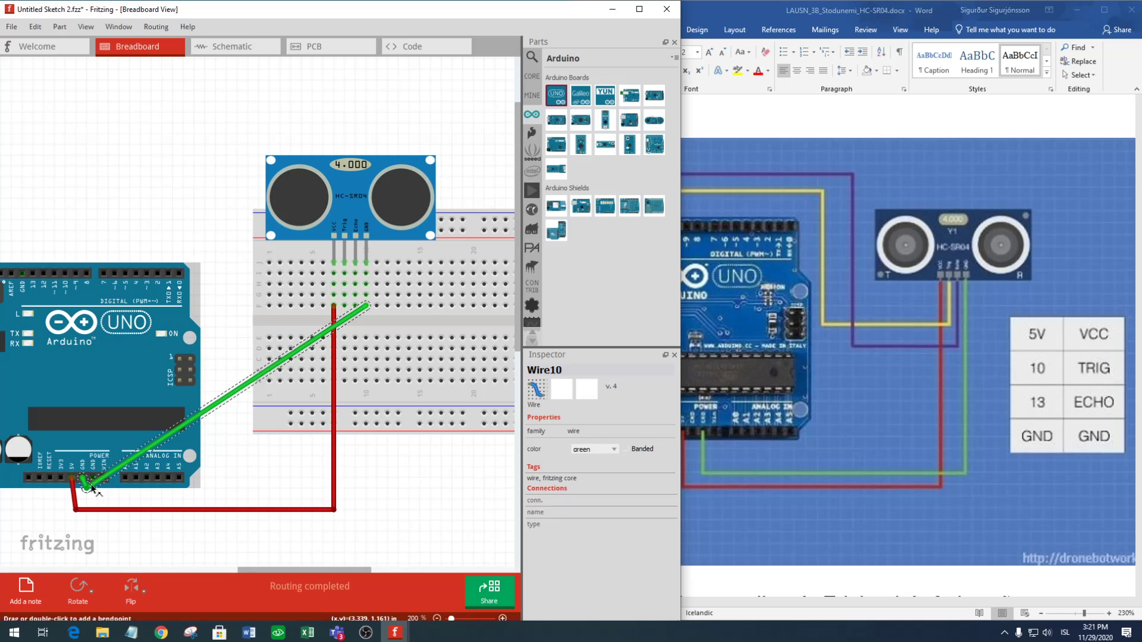
{"action": "left_click_drag", "start_coordinate": [92, 488], "coordinate": [367, 501]}
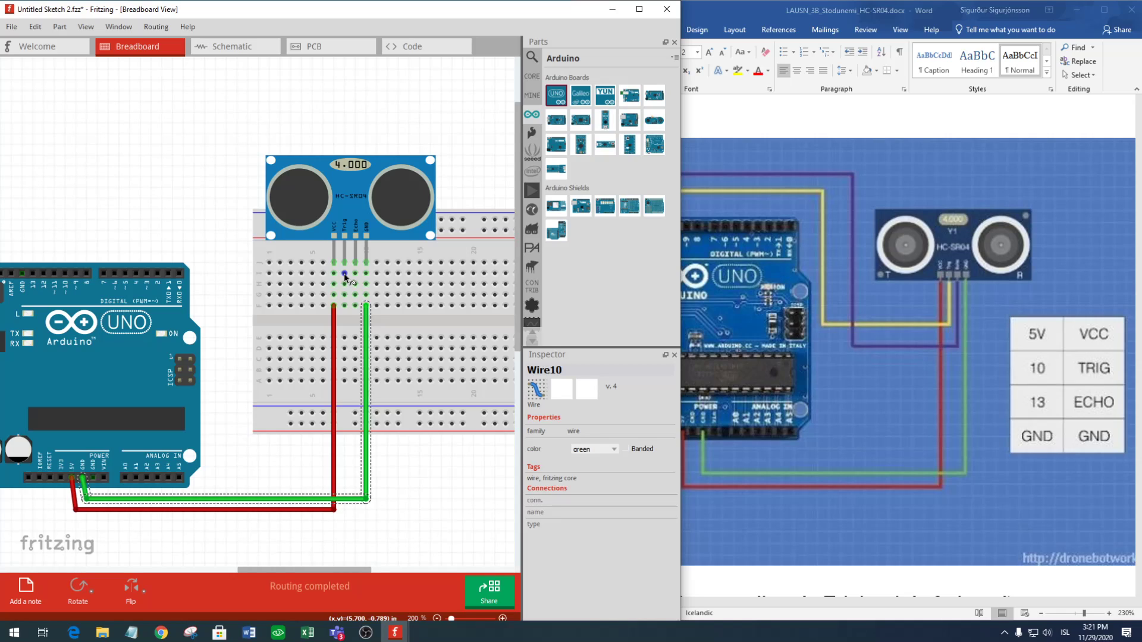
Wire the sensor's Trig column to Arduino pin 10 in yellow, bending the wire above the Arduino and down before the breadboard.
{"action": "left_click_drag", "start_coordinate": [345, 275], "coordinate": [44, 213]}
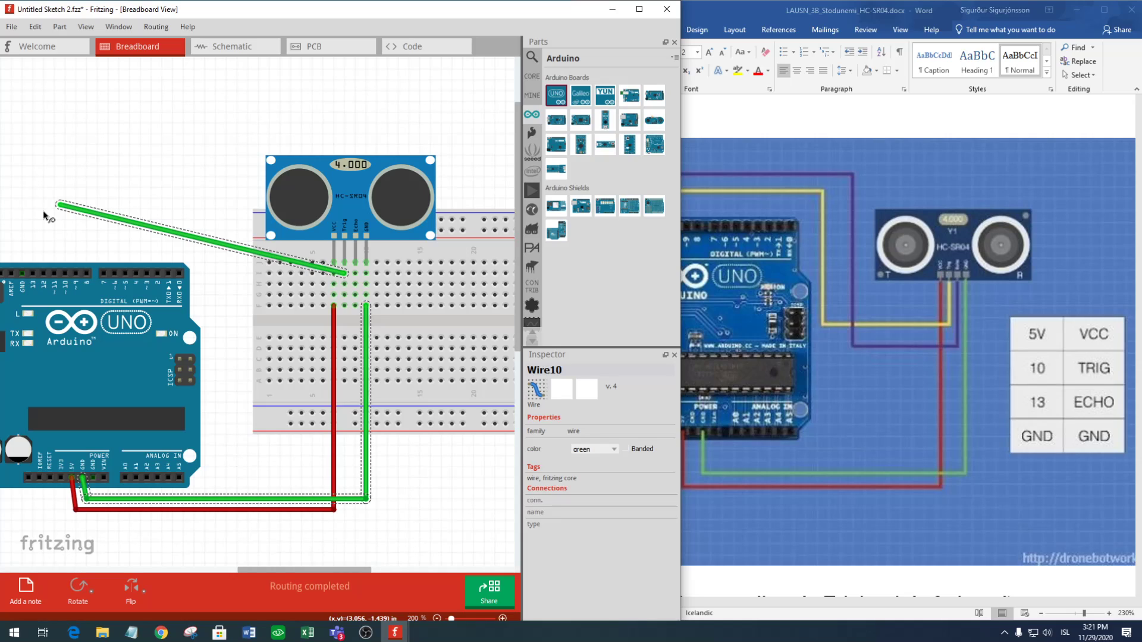
{"action": "left_click_drag", "start_coordinate": [44, 213], "coordinate": [70, 276]}
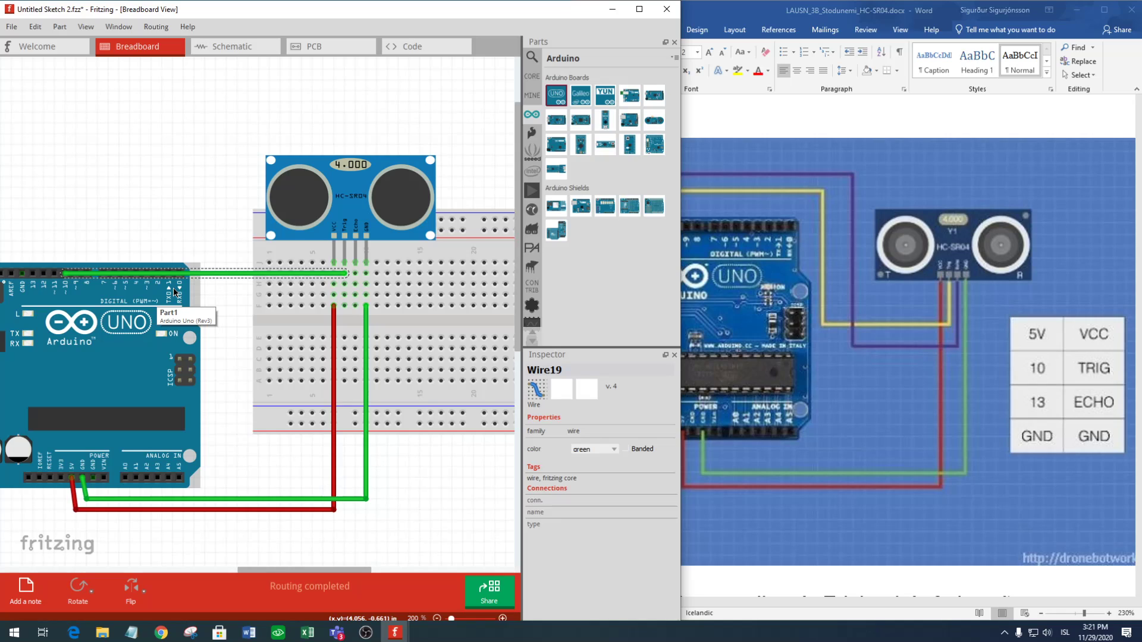
{"action": "right_click", "coordinate": [221, 274]}
{"action": "mouse_move", "coordinate": [268, 291]}
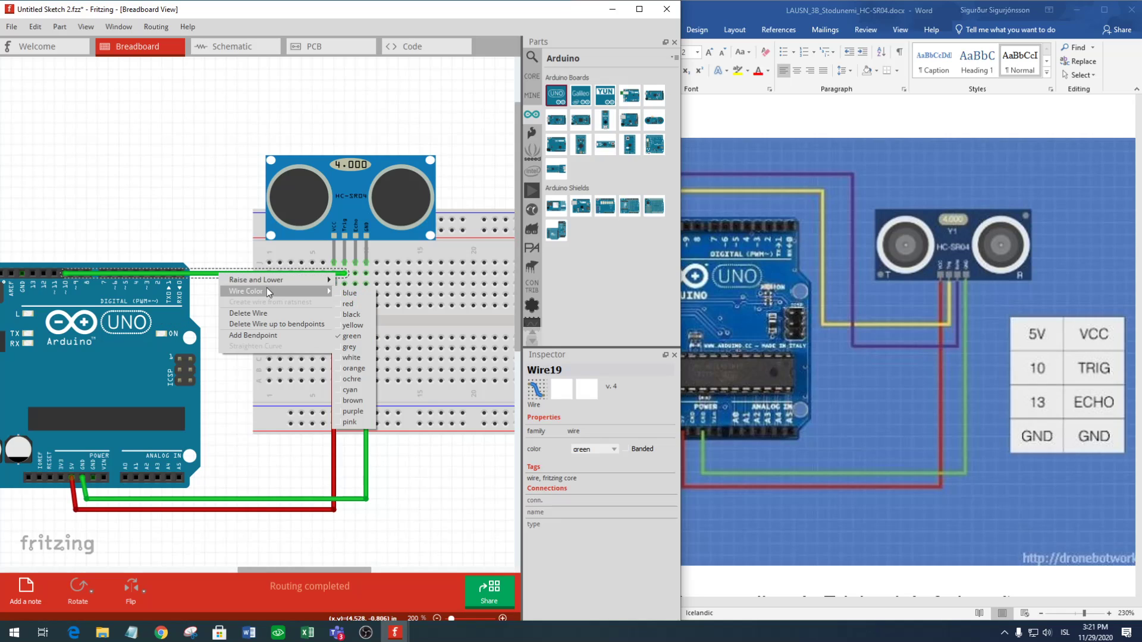
{"action": "left_click", "coordinate": [352, 325]}
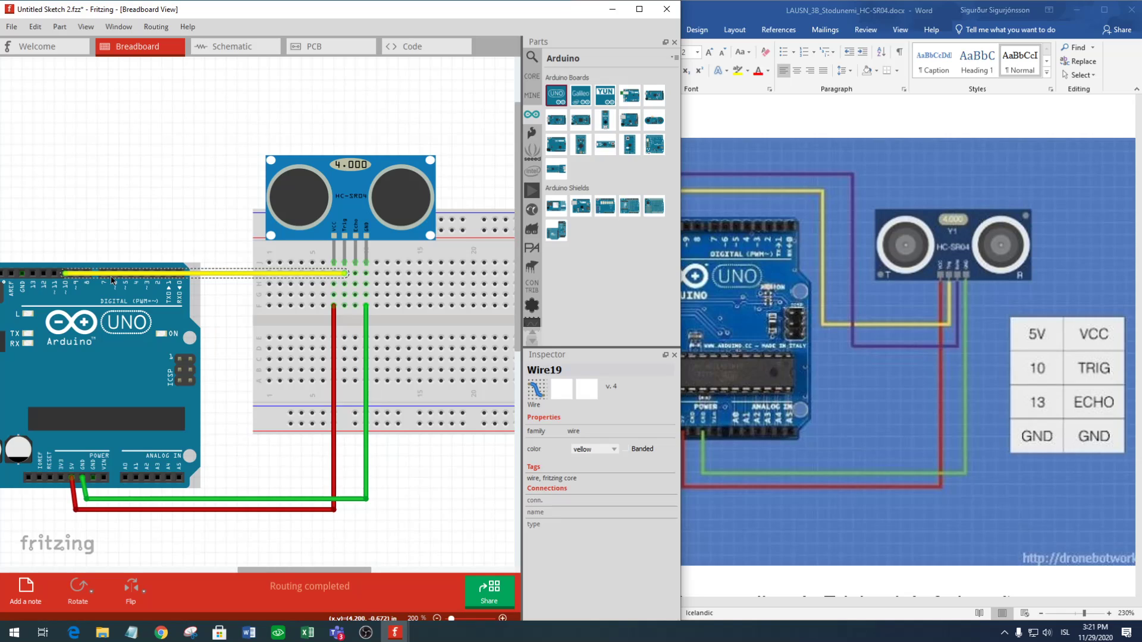
{"action": "left_click_drag", "start_coordinate": [112, 275], "coordinate": [242, 255]}
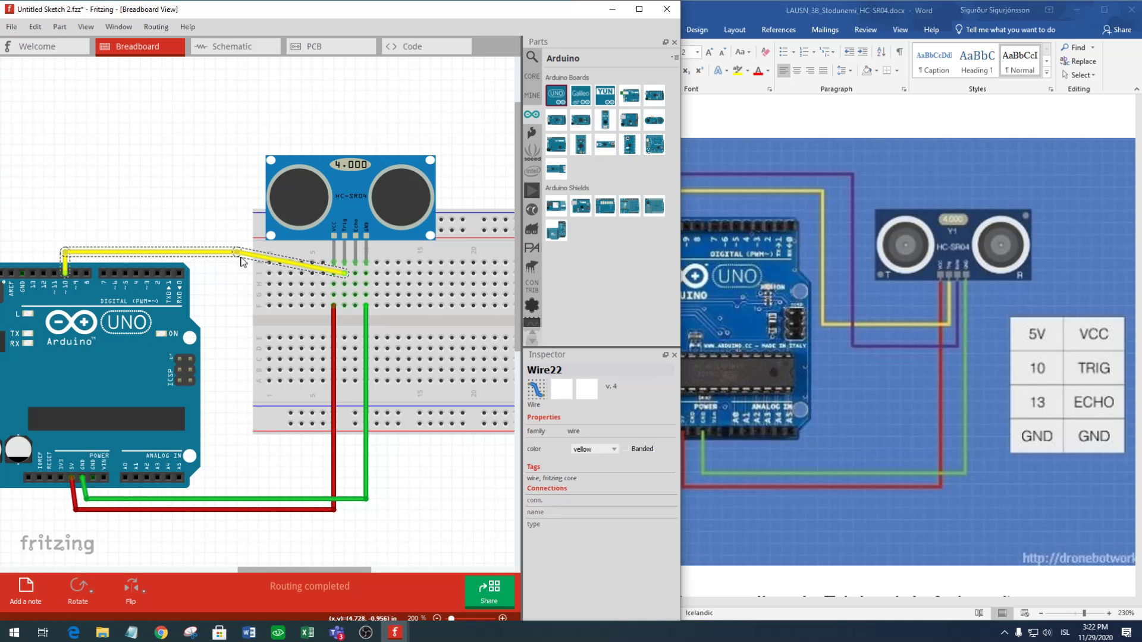
{"action": "left_click_drag", "start_coordinate": [241, 256], "coordinate": [237, 273]}
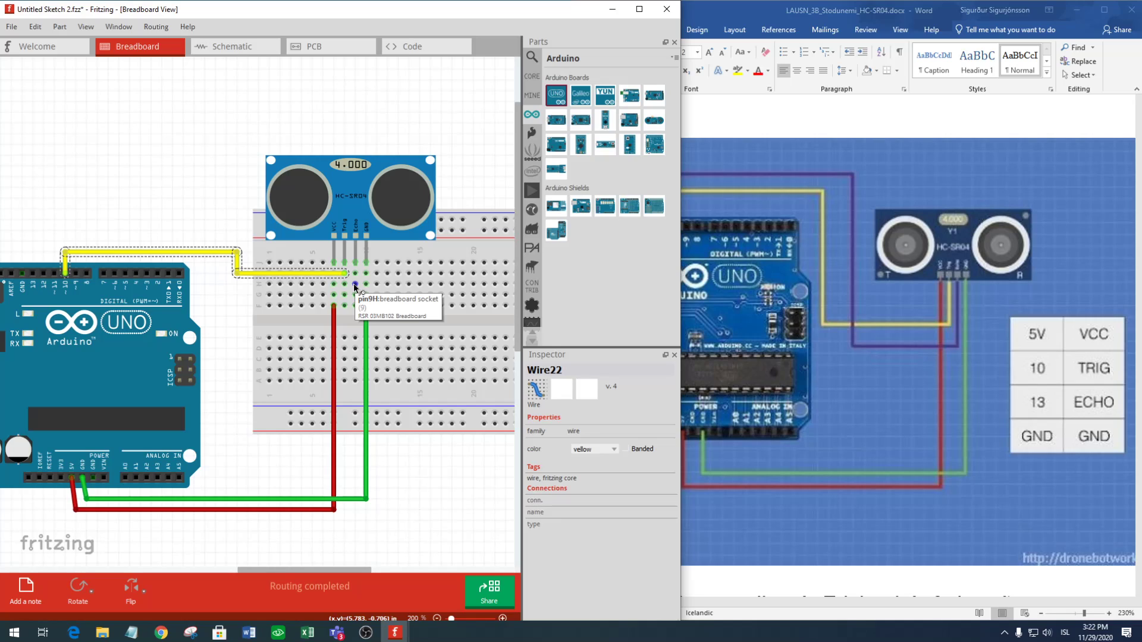
Wire the sensor's Echo column to Arduino pin 13 in purple, bending it above and around the yellow wire.
{"action": "left_click_drag", "start_coordinate": [355, 285], "coordinate": [203, 284]}
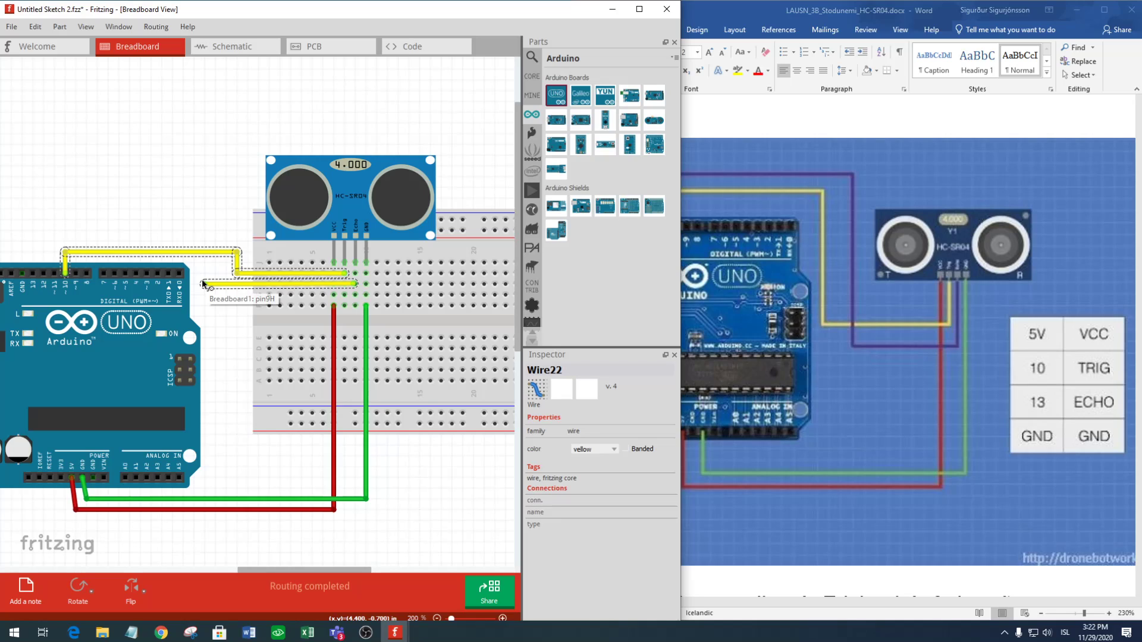
{"action": "left_click_drag", "start_coordinate": [203, 284], "coordinate": [33, 274]}
{"action": "right_click", "coordinate": [133, 278]}
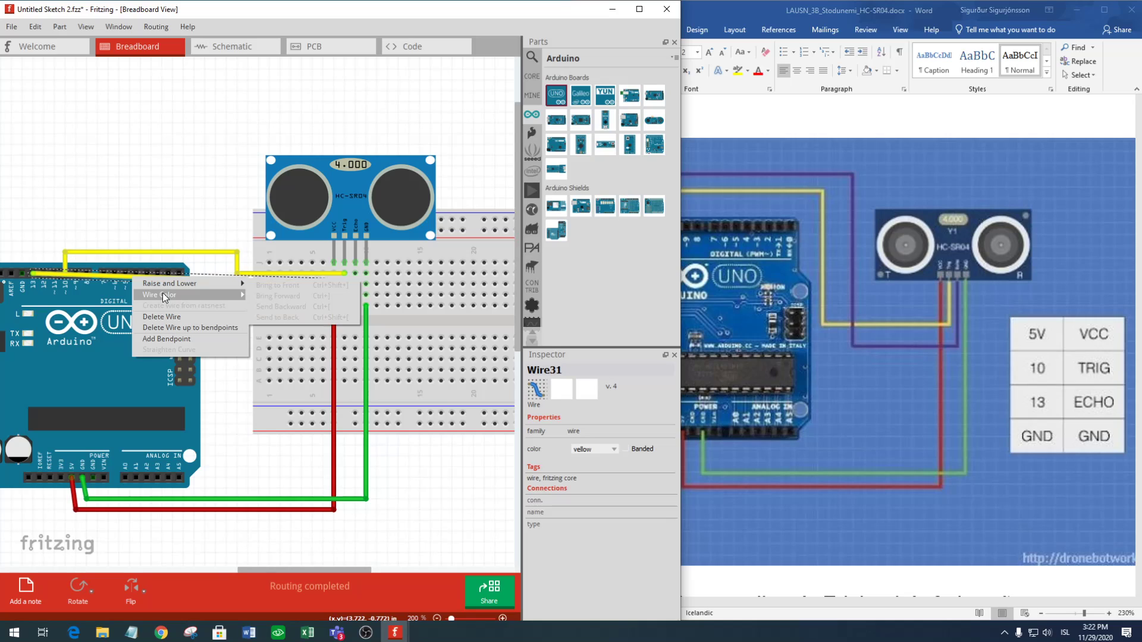
{"action": "left_click", "coordinate": [162, 295]}
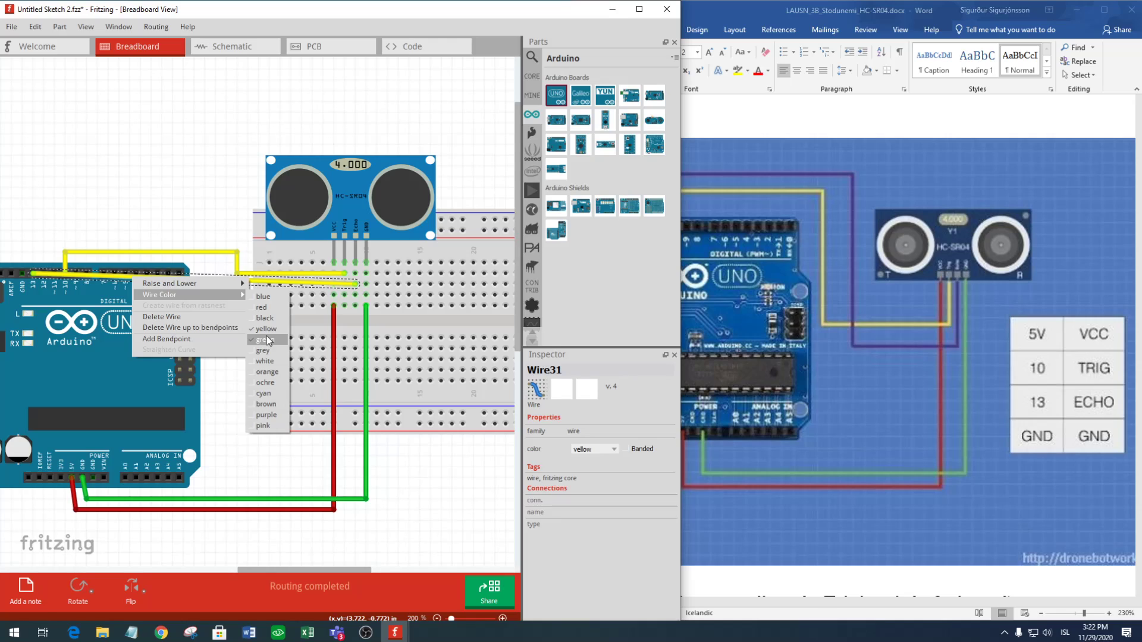
{"action": "left_click", "coordinate": [266, 415]}
{"action": "left_click_drag", "start_coordinate": [45, 274], "coordinate": [32, 240]}
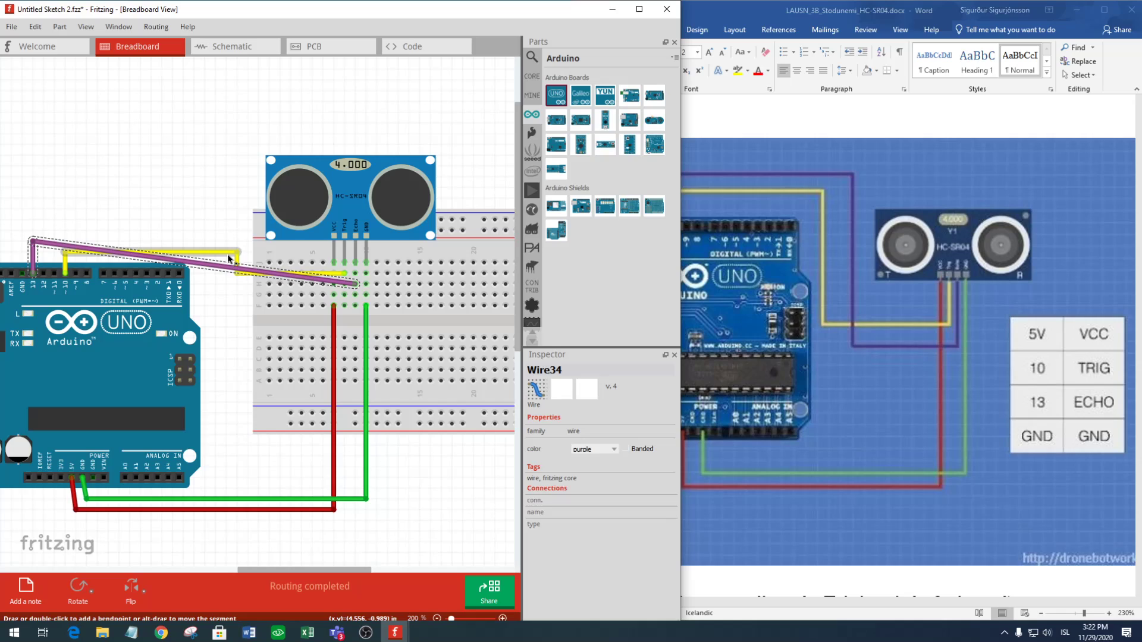
{"action": "left_click_drag", "start_coordinate": [228, 259], "coordinate": [220, 286]}
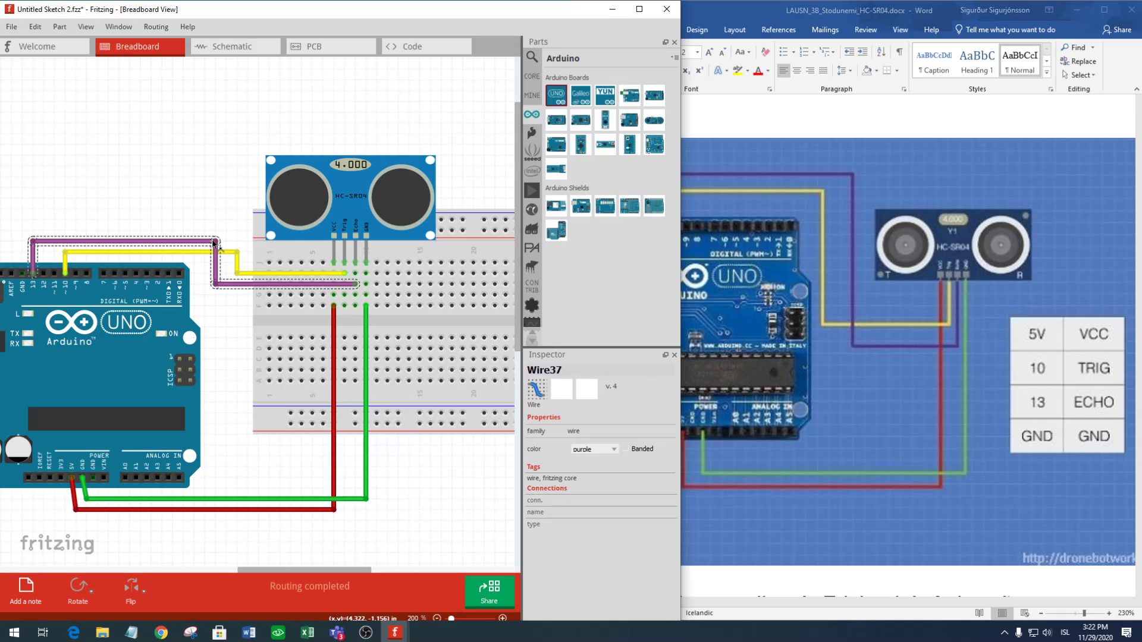
Maximize the Fritzing window and bring up the circuit's schematic view.
{"action": "left_click_drag", "start_coordinate": [368, 16], "coordinate": [382, 27]}
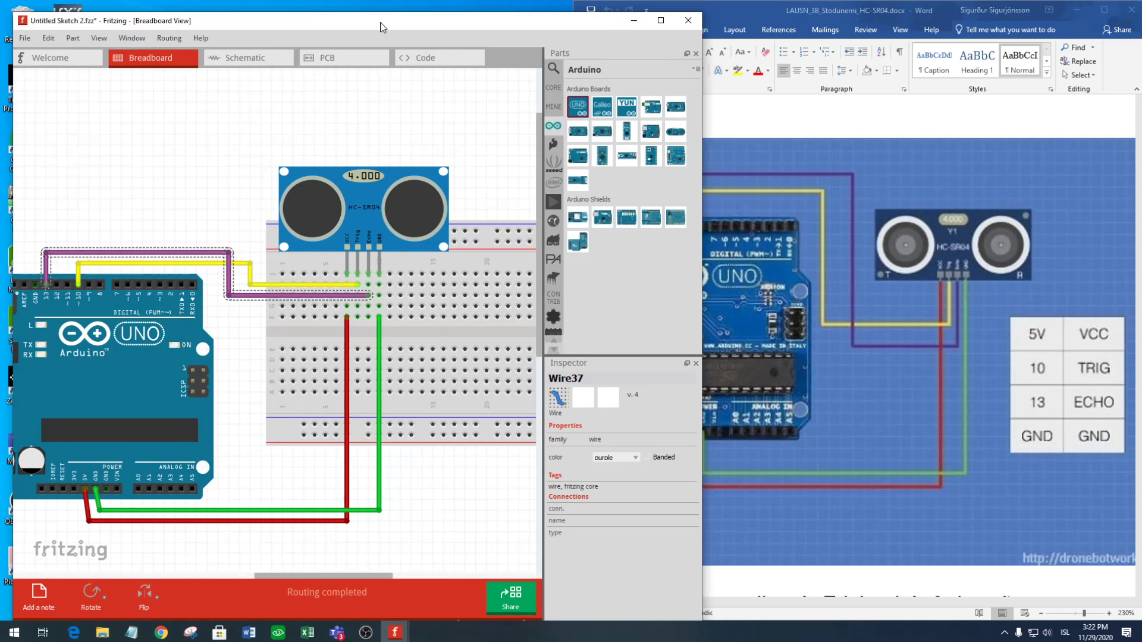
{"action": "double_click", "coordinate": [381, 27]}
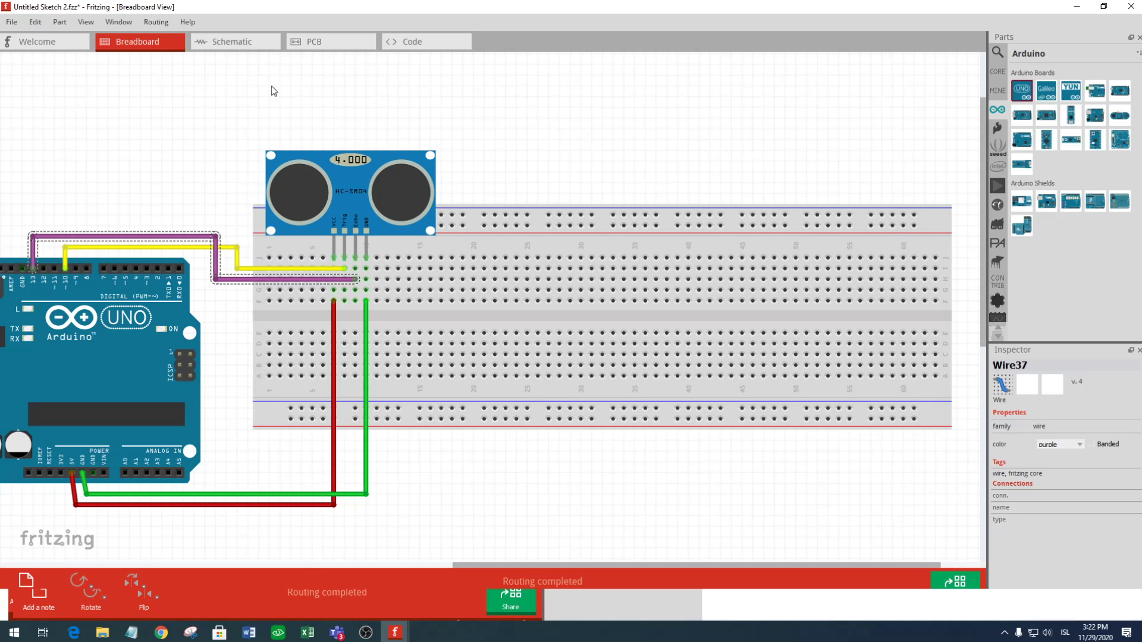
{"action": "key", "text": "ctrl+3"}
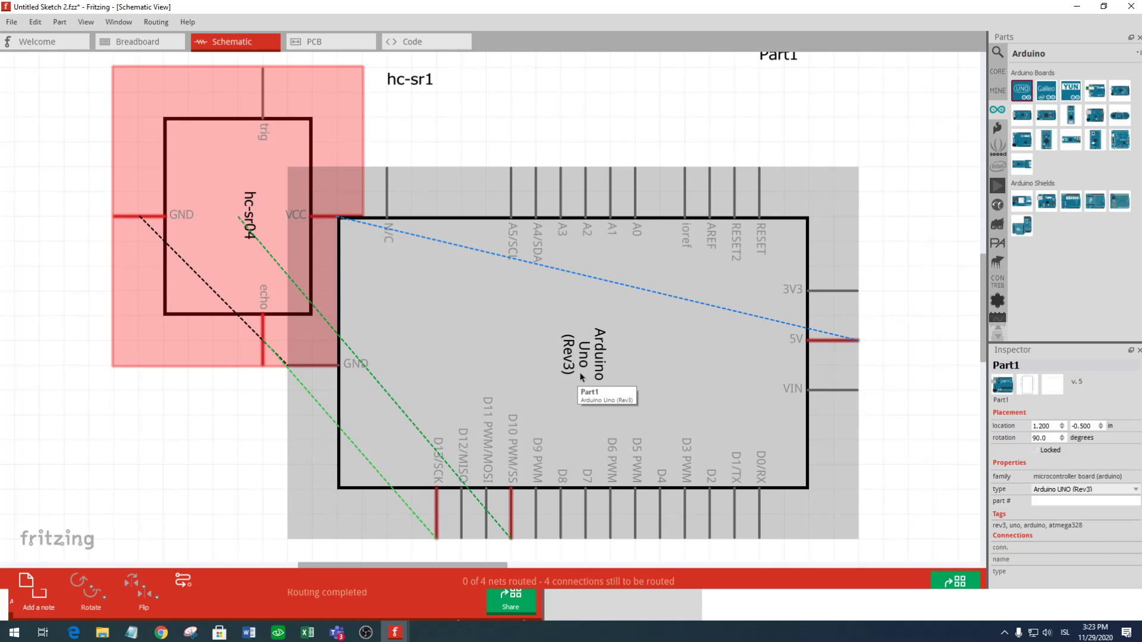
Rotate the hc-sr04 symbol 90° counterclockwise in the schematic.
{"action": "scroll", "coordinate": [583, 377], "scroll_direction": "down", "scroll_amount": 2, "text": "ctrl"}
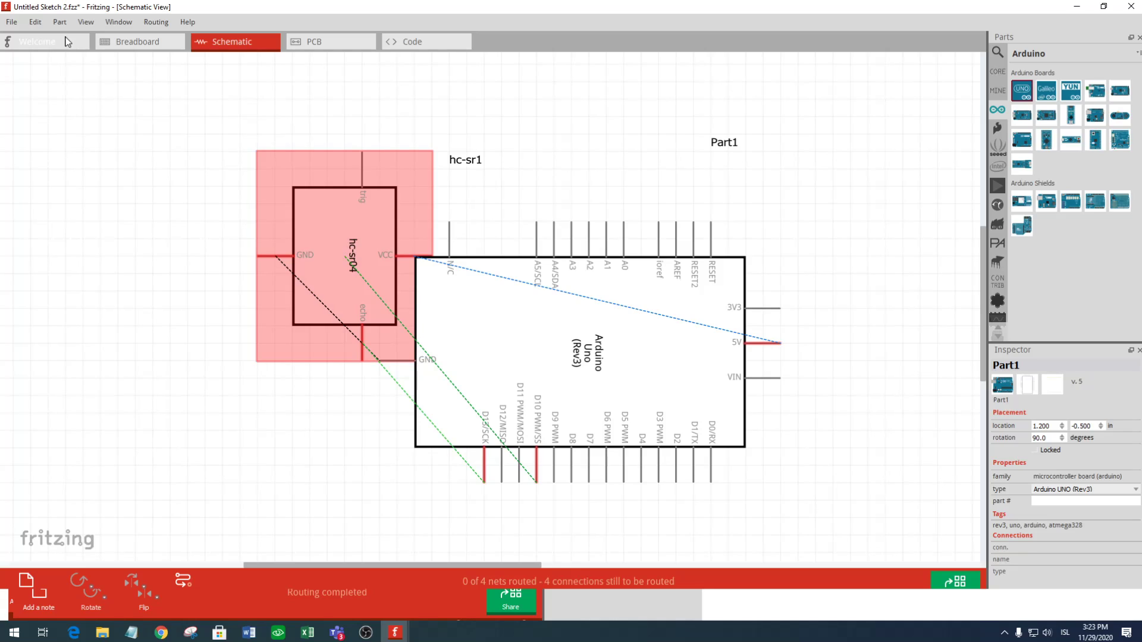
{"action": "left_click_drag", "start_coordinate": [361, 178], "coordinate": [380, 187]}
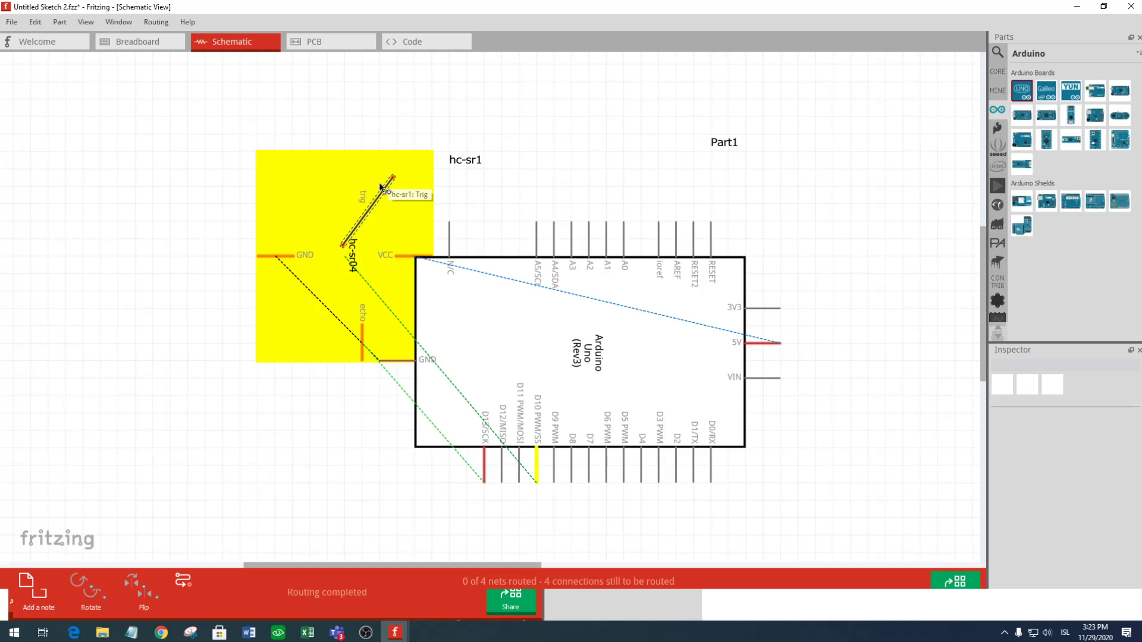
{"action": "right_click", "coordinate": [331, 206]}
{"action": "mouse_move", "coordinate": [386, 211]}
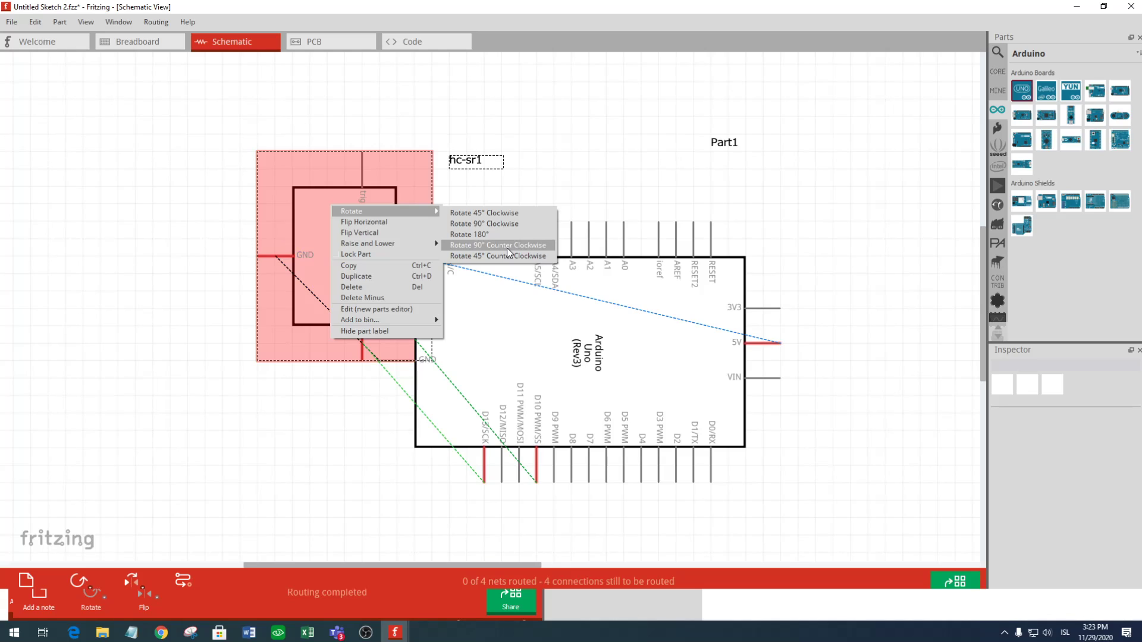
{"action": "left_click", "coordinate": [507, 247]}
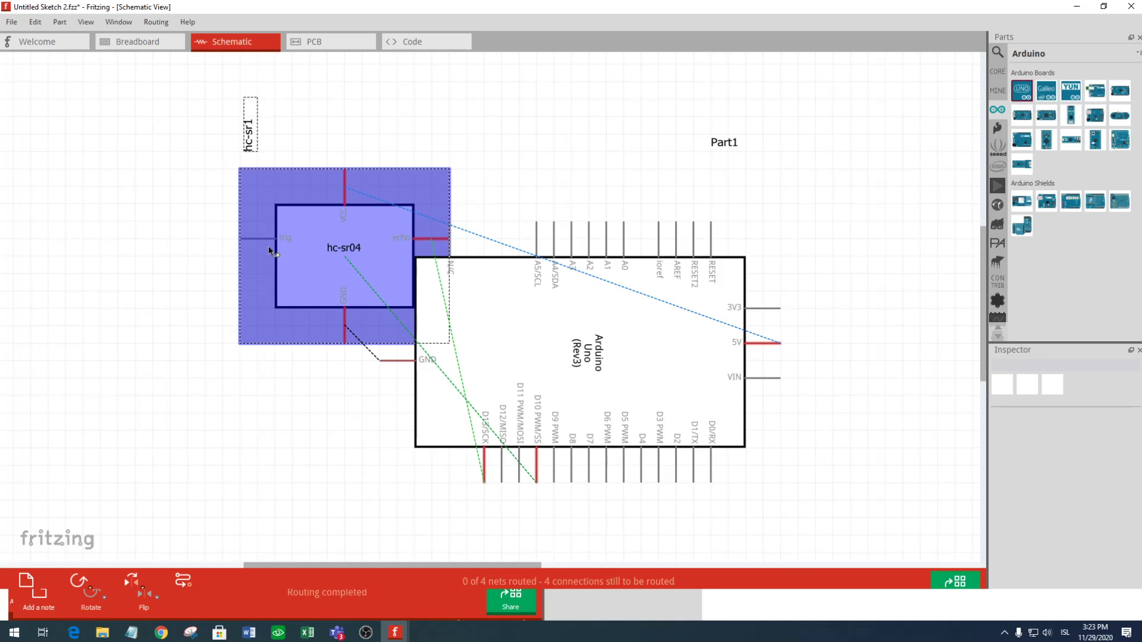
Place the schematic's Arduino at about -0.600, -1.100 in and the hc-sr04 symbol below it at about -0.500, 1.100 in.
{"action": "left_click_drag", "start_coordinate": [270, 250], "coordinate": [188, 301]}
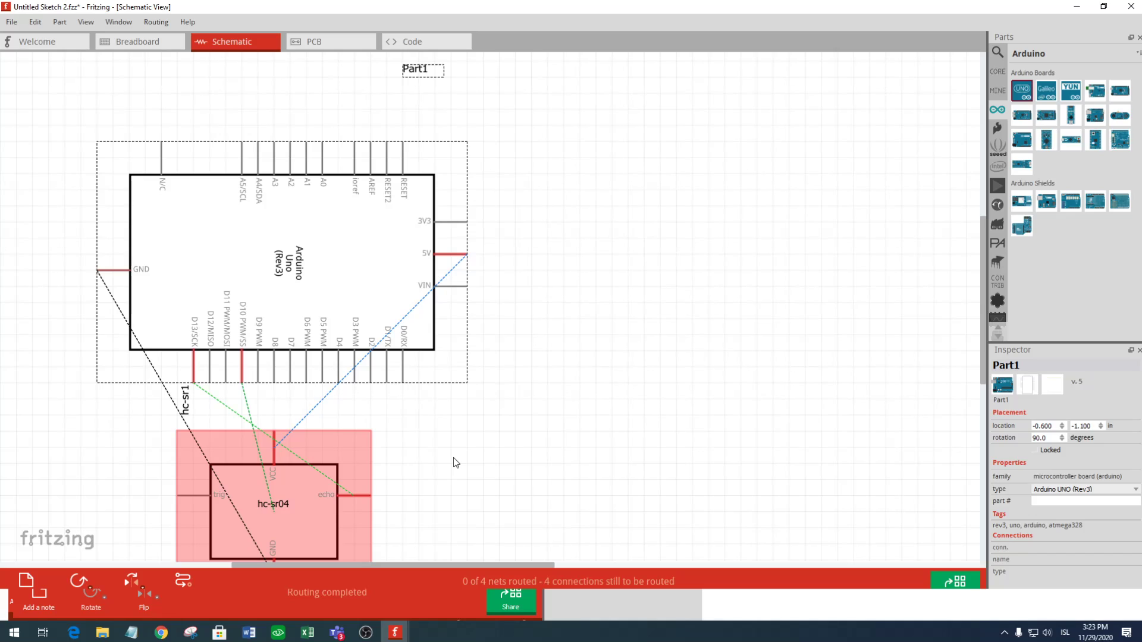
{"action": "scroll", "coordinate": [844, 386], "scroll_direction": "down", "scroll_amount": 1, "text": "ctrl"}
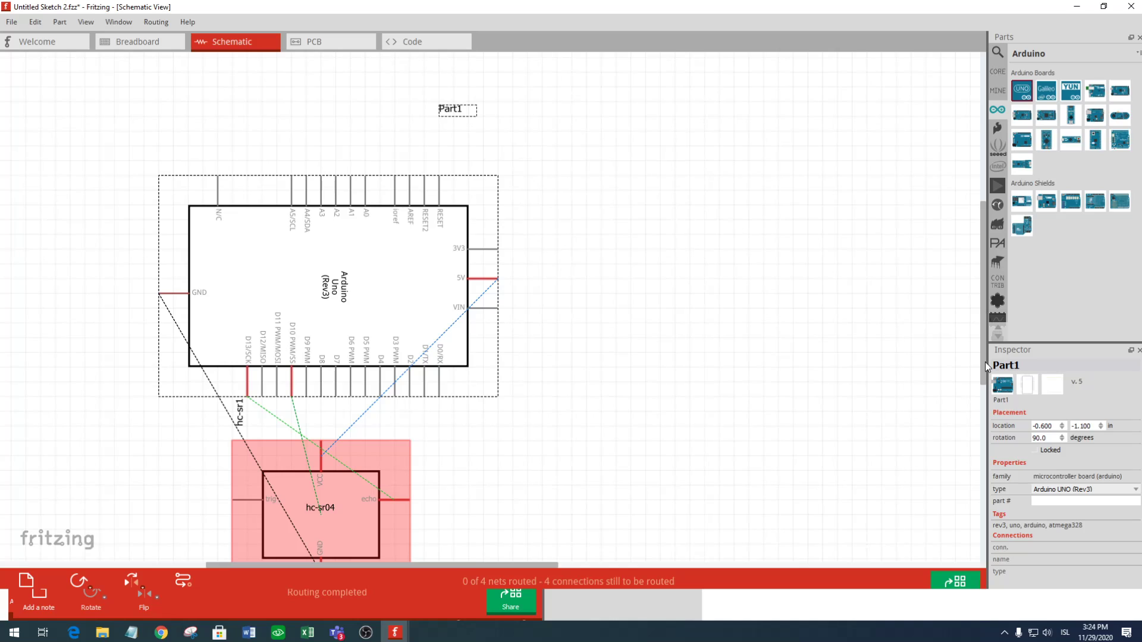
{"action": "left_click_drag", "start_coordinate": [984, 361], "coordinate": [458, 418]}
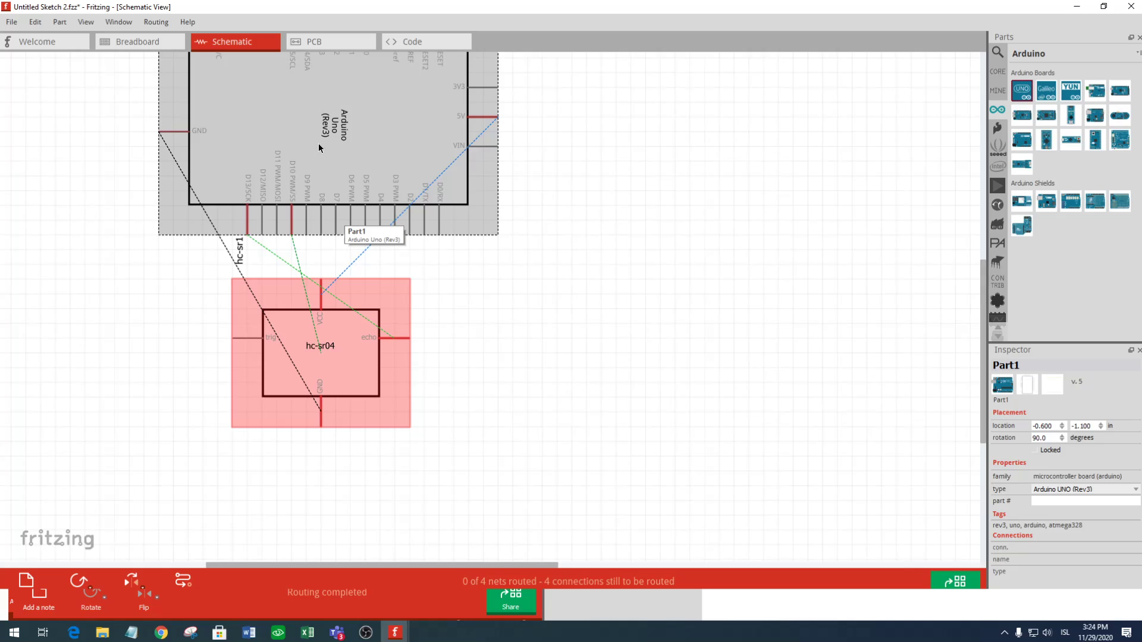
Check the breadboard and Word wiring, and route the schematic's Arduino GND to the sensor's GND with square bends around and beneath the symbol.
{"action": "left_click", "coordinate": [105, 45]}
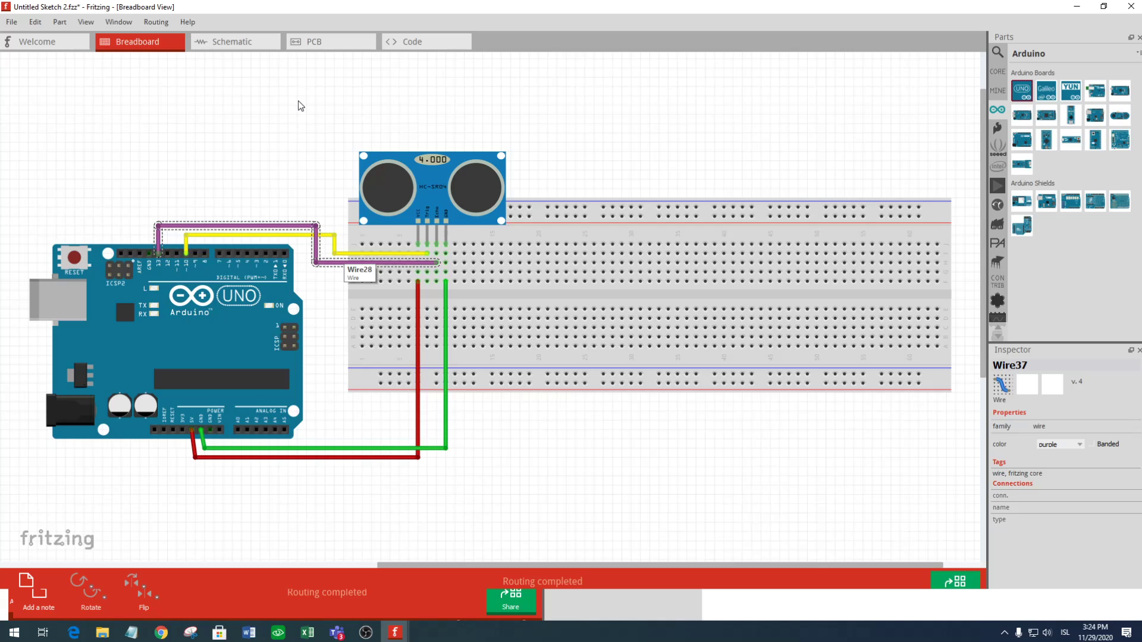
{"action": "key", "text": "ctrl+3"}
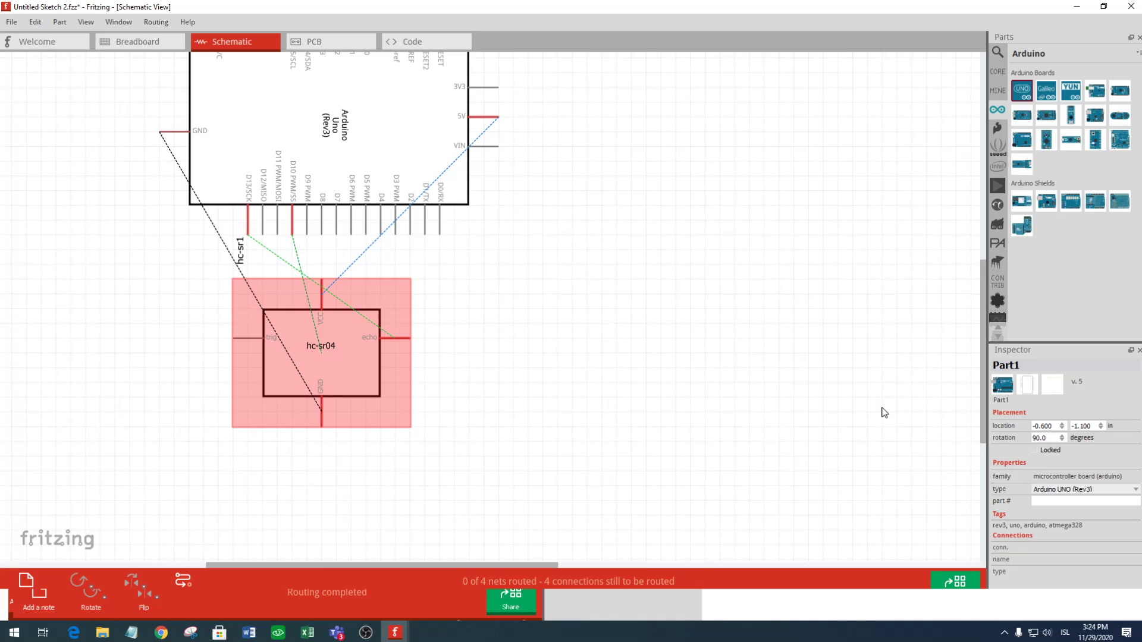
{"action": "key", "text": "alt+Tab"}
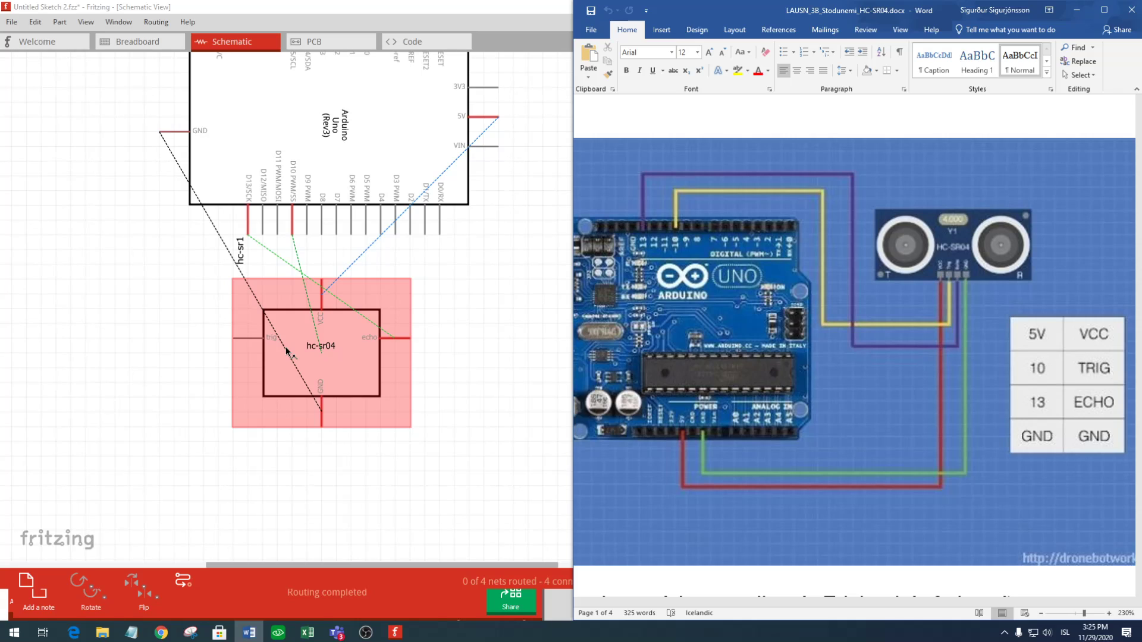
{"action": "left_click_drag", "start_coordinate": [286, 351], "coordinate": [158, 450]}
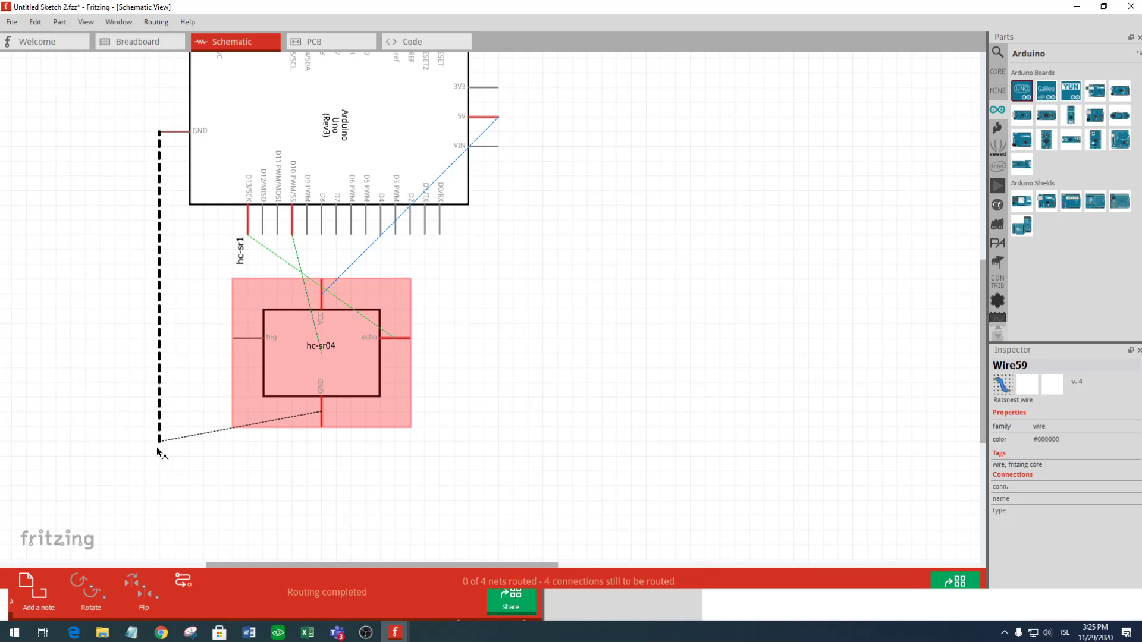
{"action": "left_click_drag", "start_coordinate": [159, 441], "coordinate": [321, 441]}
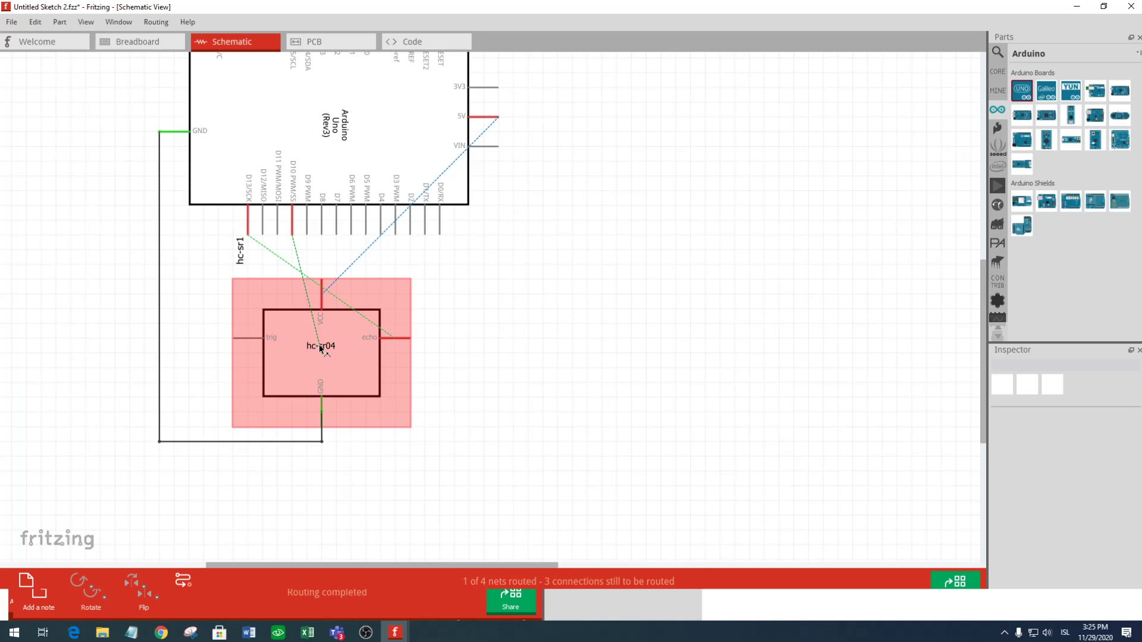
Try to route the schematic's D10 connection through a bend at the sensor's trig pin, and remove the trace.
{"action": "left_click_drag", "start_coordinate": [321, 349], "coordinate": [257, 346]}
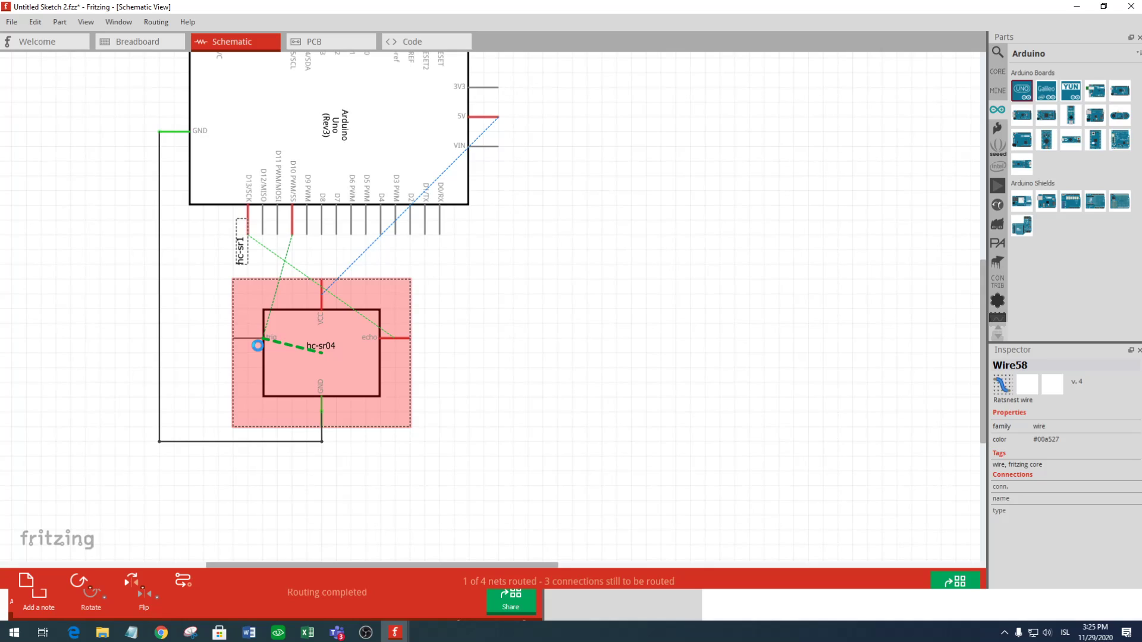
{"action": "left_click_drag", "start_coordinate": [257, 345], "coordinate": [262, 338]}
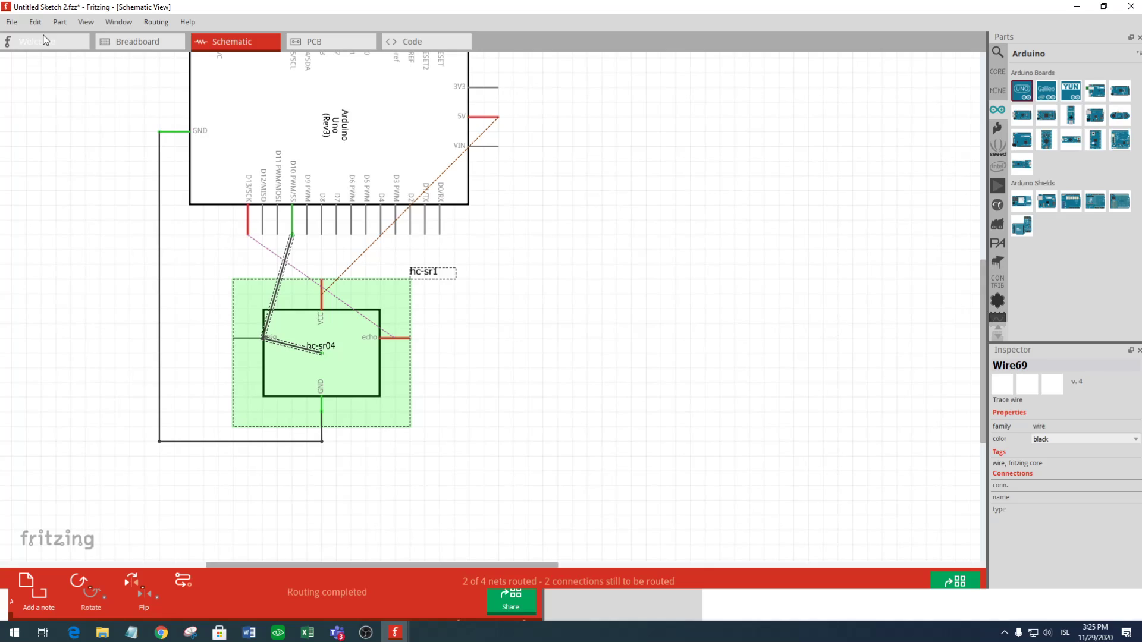
{"action": "left_click", "coordinate": [323, 353]}
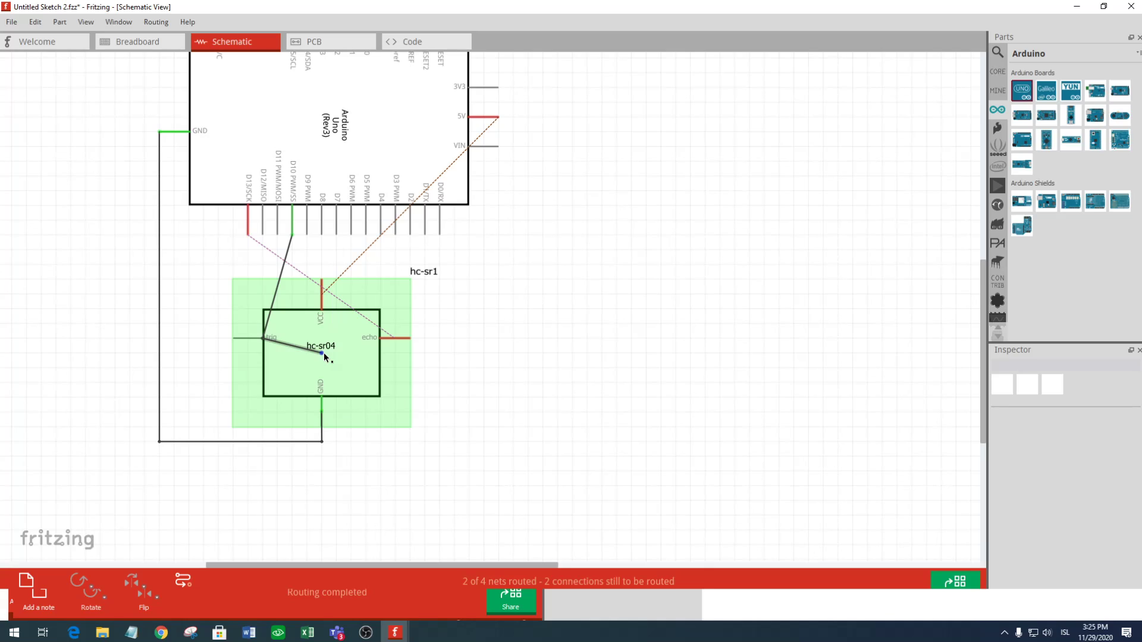
{"action": "left_click_drag", "start_coordinate": [323, 352], "coordinate": [323, 352]}
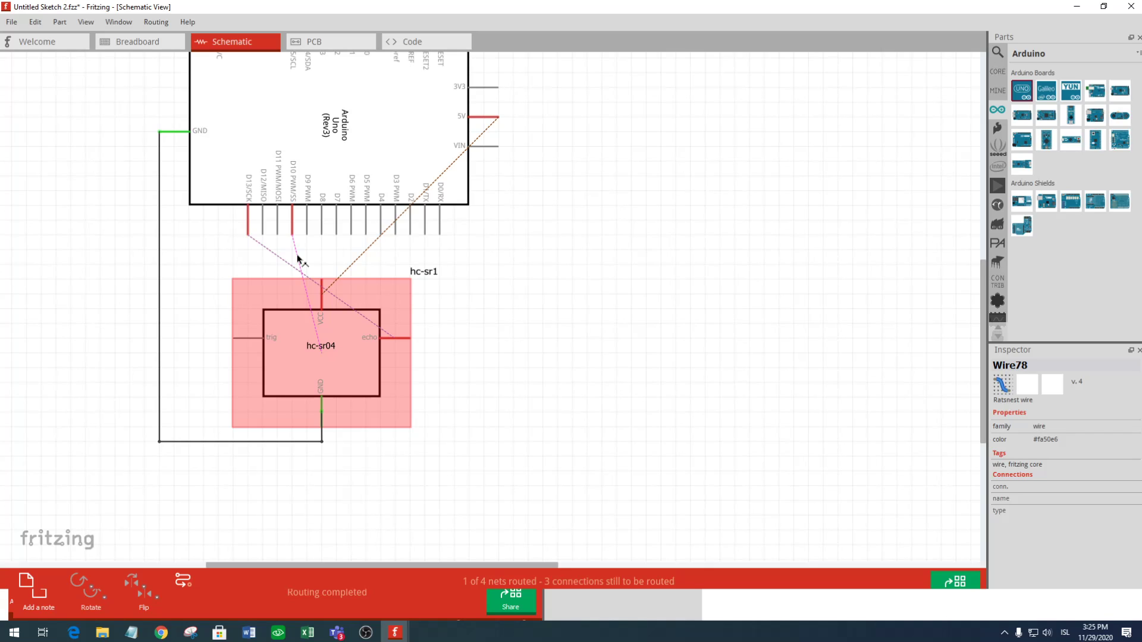
Delete the purple pin 13 wire on the breadboard, compare the schematic, and undo back to the purple wire's earlier, partly bent routing.
{"action": "key", "text": "ctrl+2"}
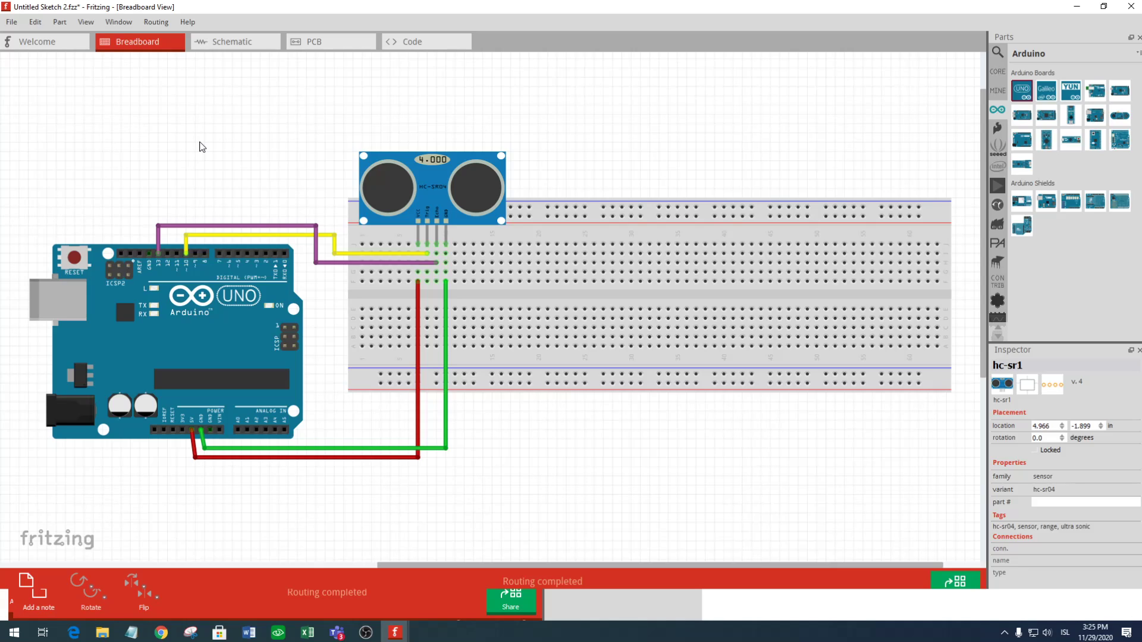
{"action": "key", "text": "ctrl+3"}
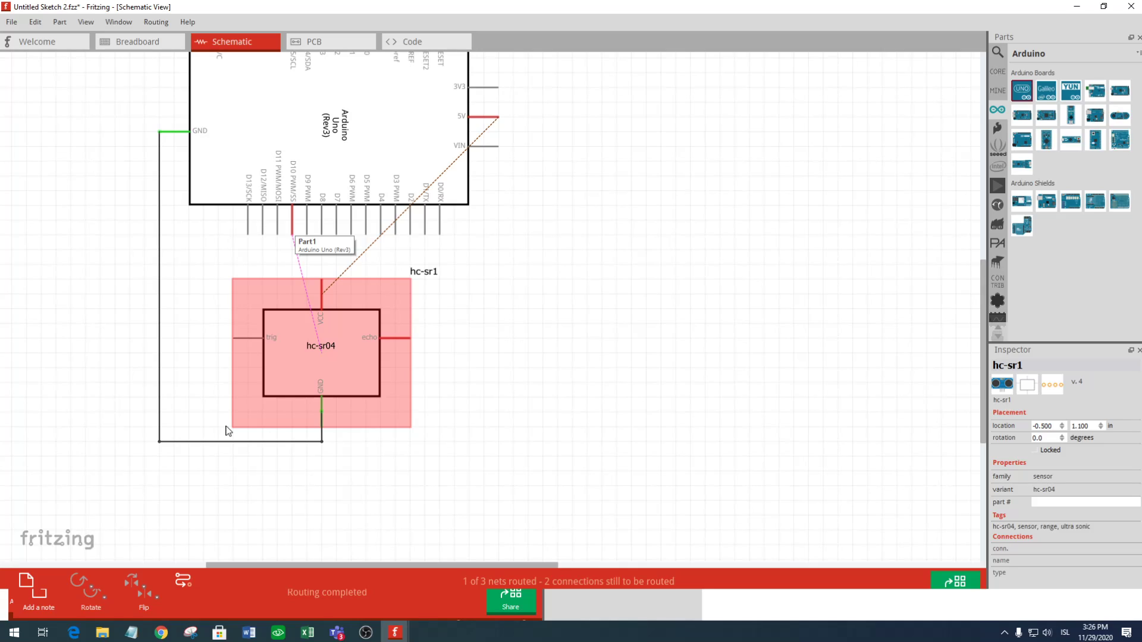
{"action": "key", "text": "ctrl+1"}
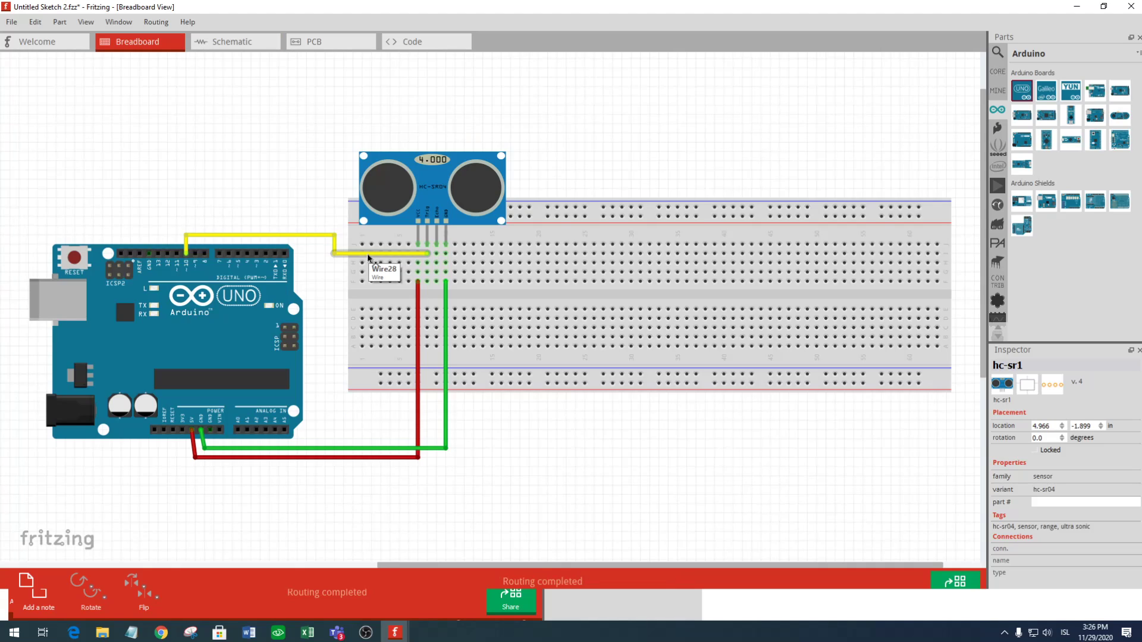
{"action": "left_click", "coordinate": [243, 238]}
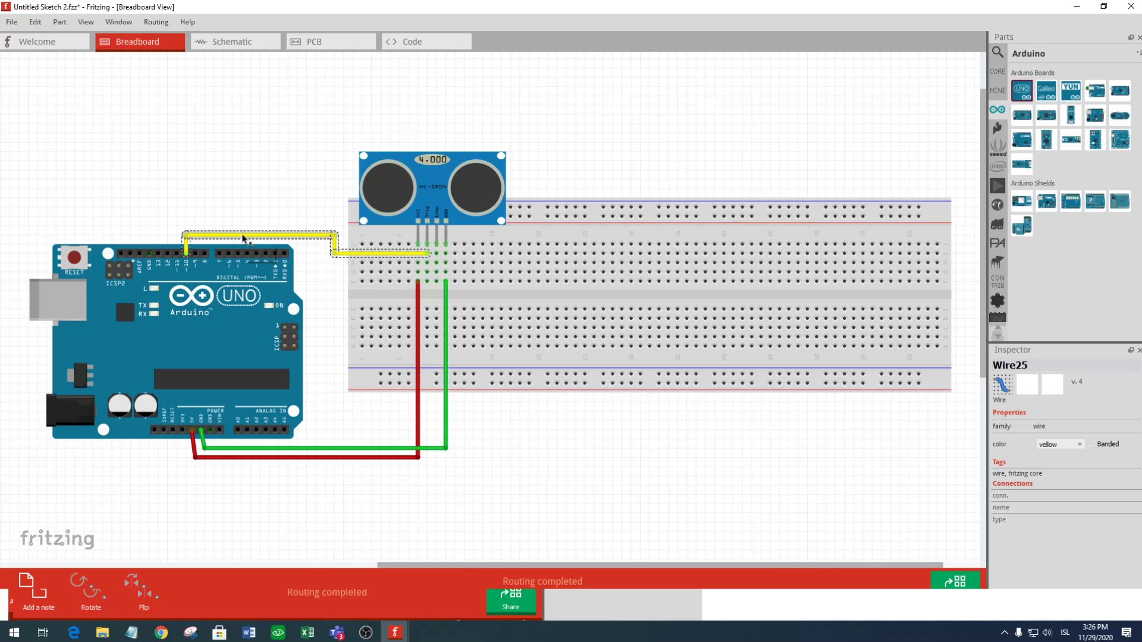
{"action": "key", "text": "ctrl+z"}
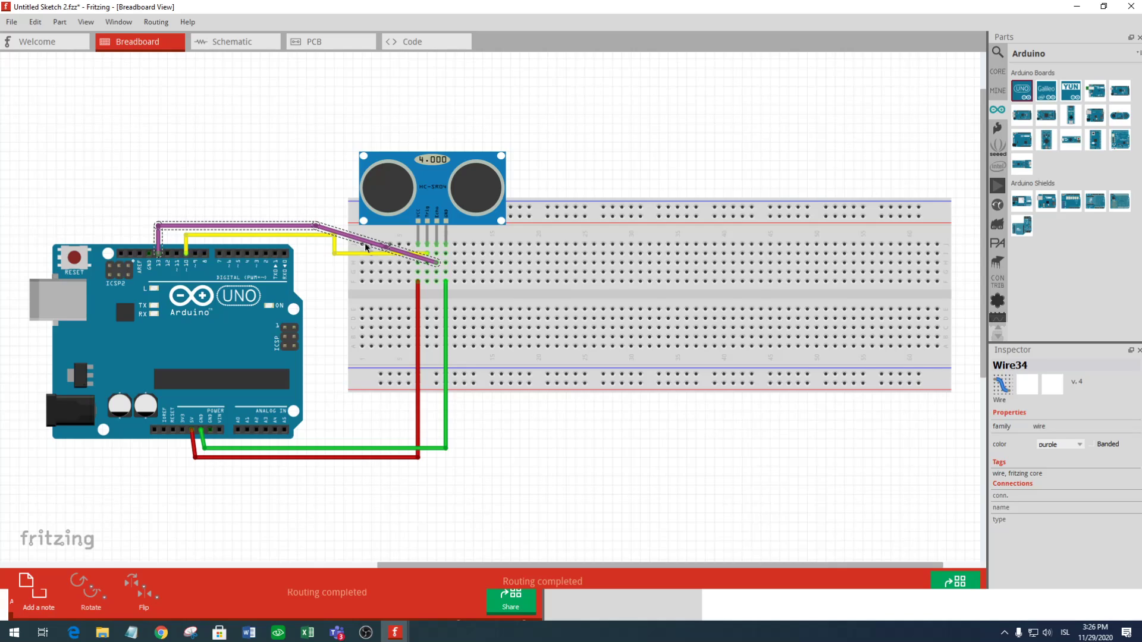
Square off the breadboard's purple pin 13 wire, and route the schematic's D13 to the sensor's echo pin with square bends.
{"action": "left_click_drag", "start_coordinate": [365, 248], "coordinate": [316, 265]}
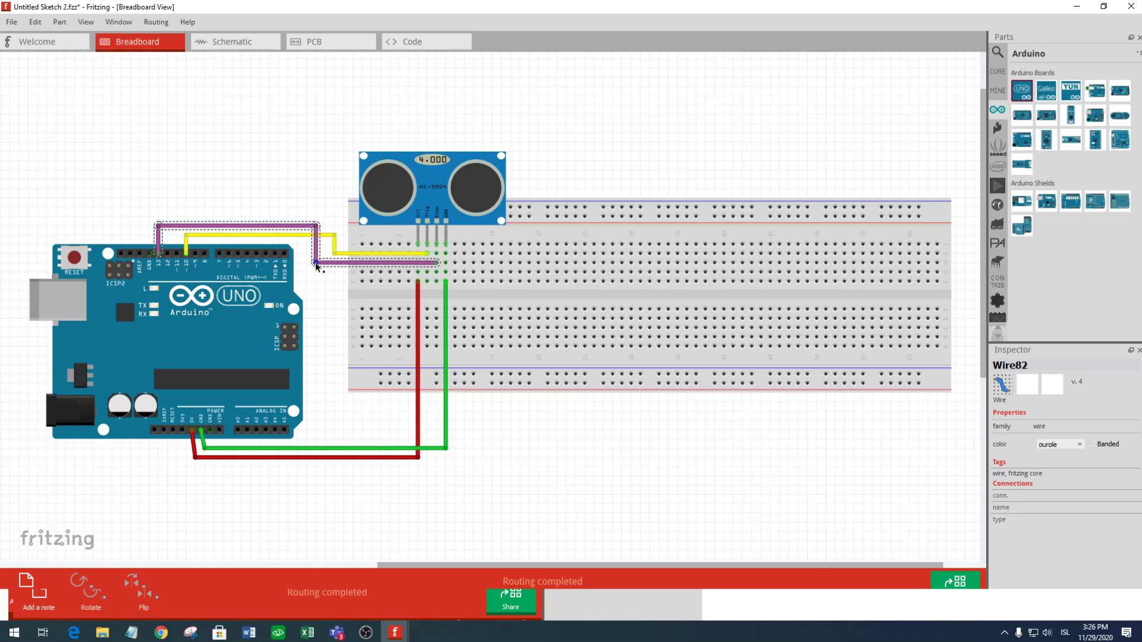
{"action": "key", "text": "ctrl+3"}
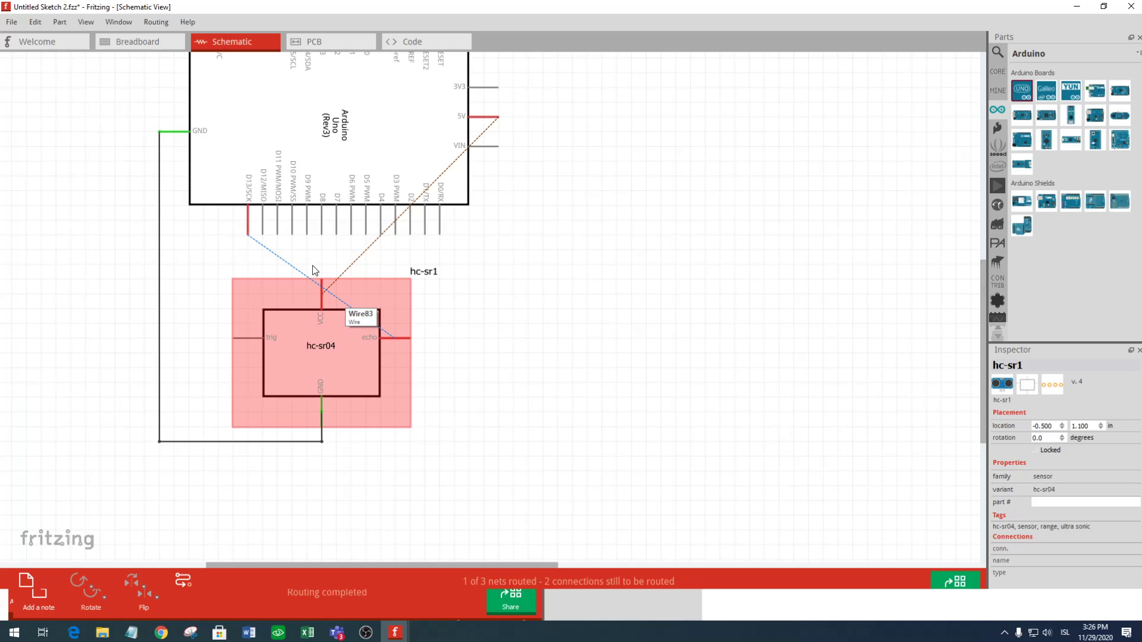
{"action": "double_click", "coordinate": [344, 307]}
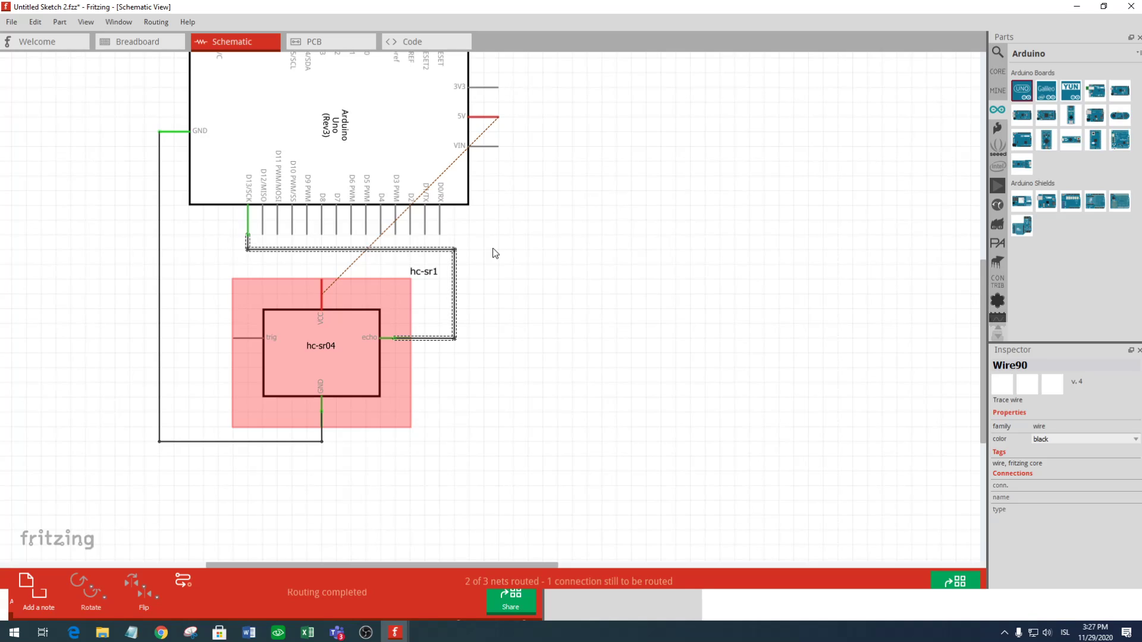
Route the schematic's Arduino 5V to the sensor's VCC as a red trace with square bends, and colour the D13-to-echo trace purple.
{"action": "left_click_drag", "start_coordinate": [499, 116], "coordinate": [321, 277]}
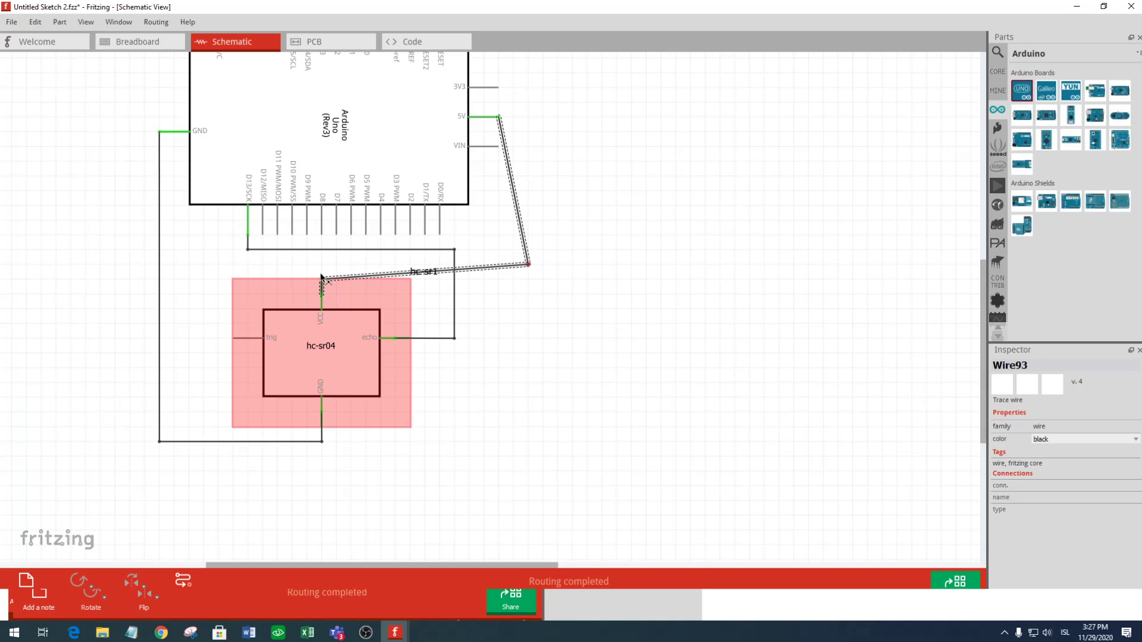
{"action": "left_click_drag", "start_coordinate": [321, 277], "coordinate": [321, 279]}
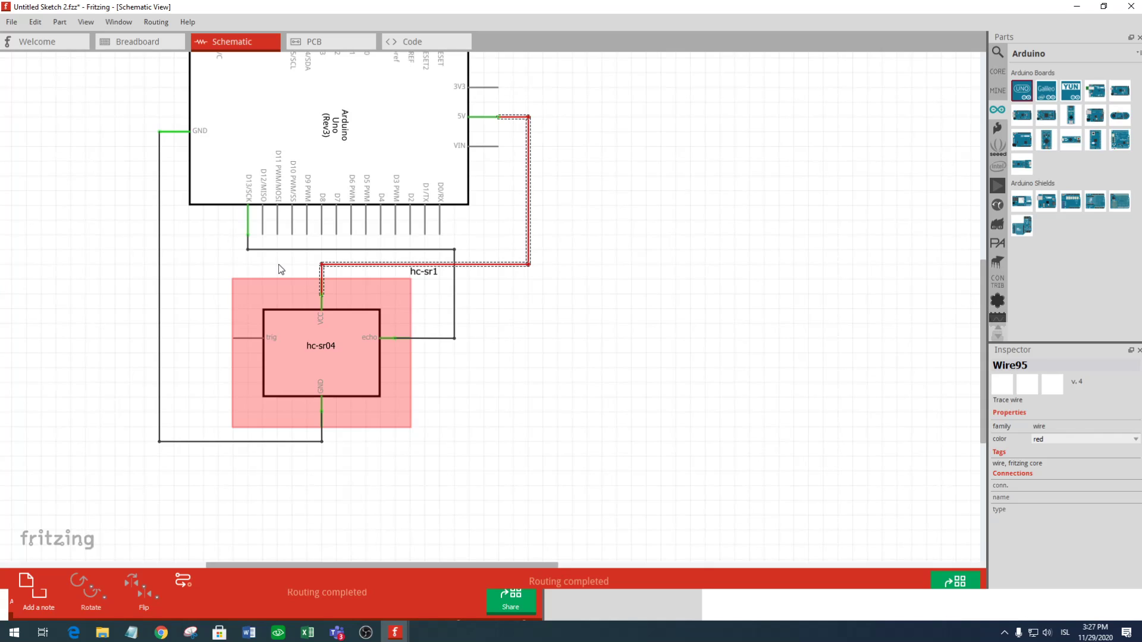
{"action": "right_click", "coordinate": [281, 250]}
{"action": "mouse_move", "coordinate": [333, 269]}
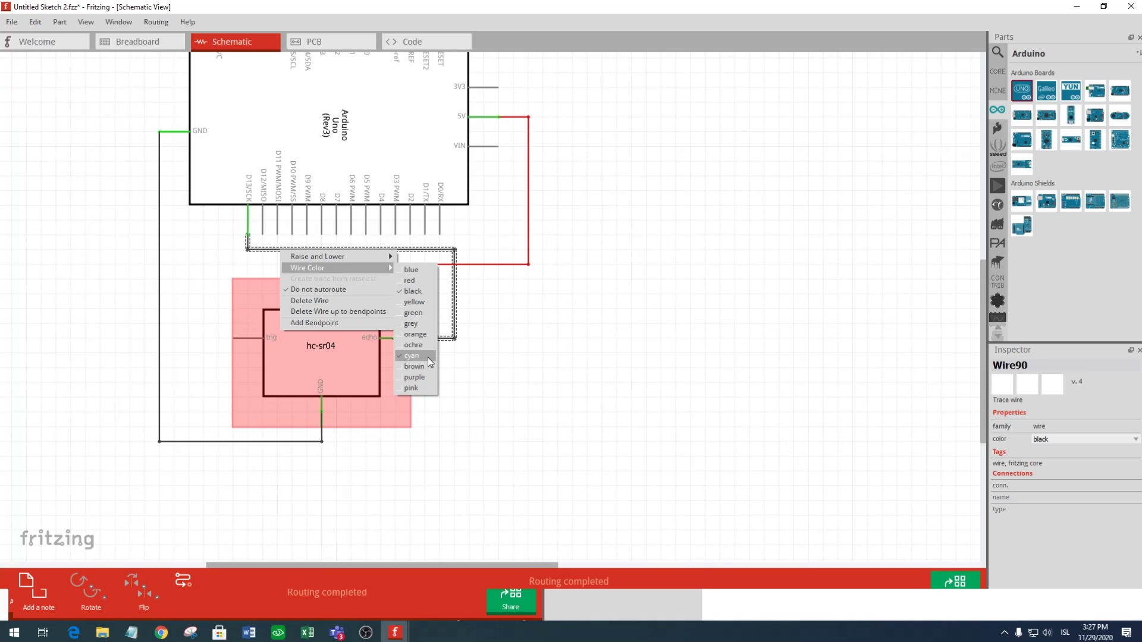
{"action": "left_click", "coordinate": [415, 377]}
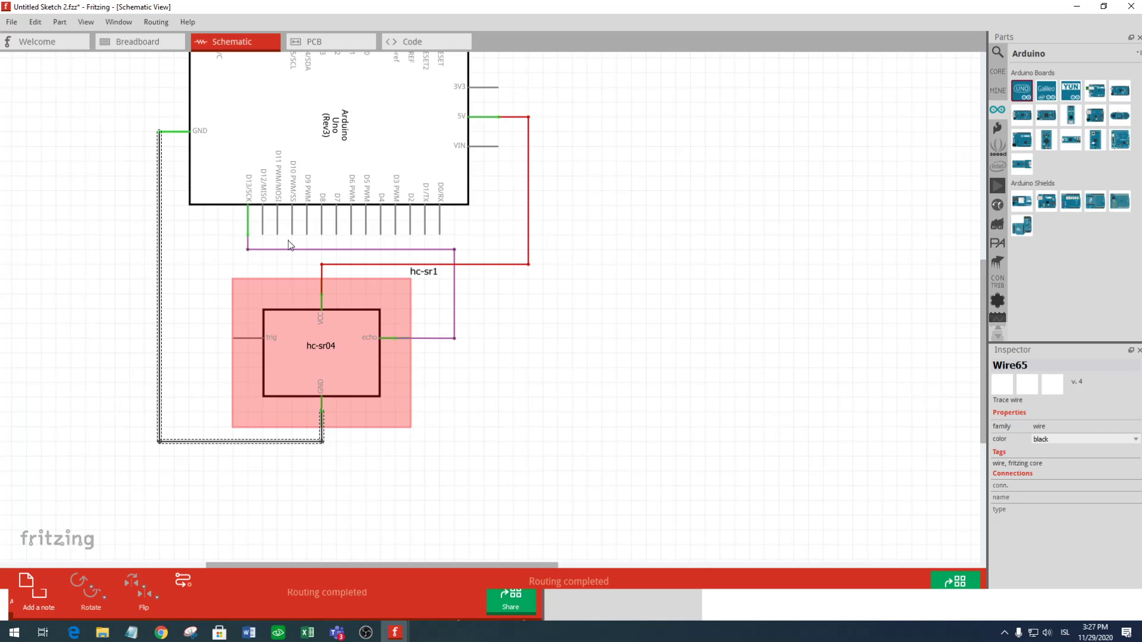
Try a direct D10-to-trig trace in the schematic, and redraw the breadboard's pin 10 wire to the trig column in yellow with square bends.
{"action": "left_click_drag", "start_coordinate": [292, 235], "coordinate": [246, 341]}
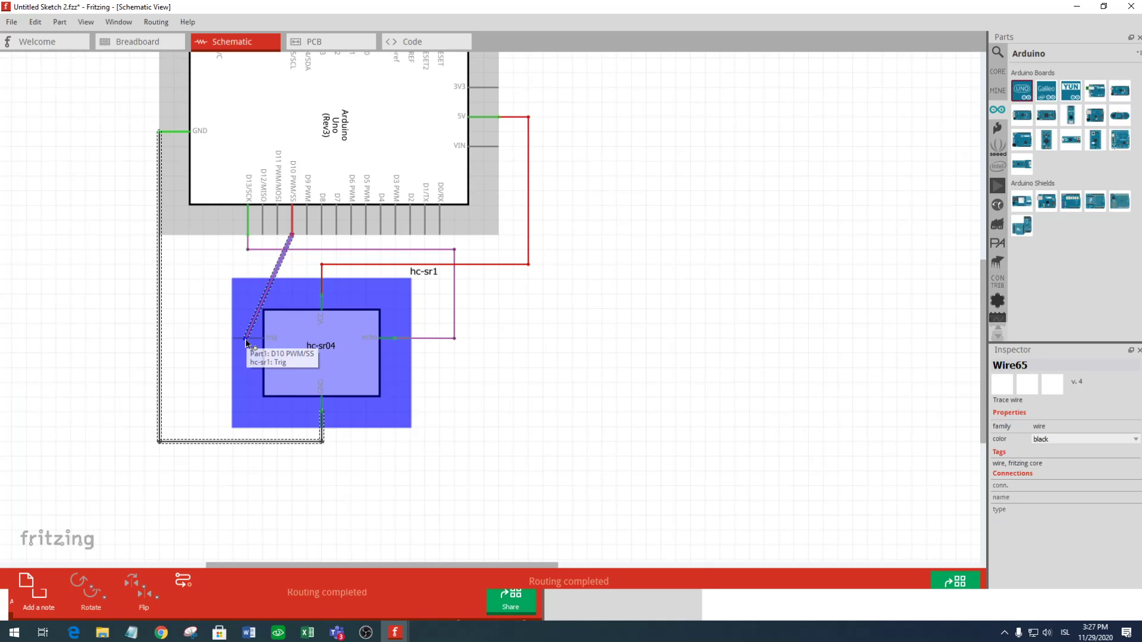
{"action": "key", "text": "ctrl+1"}
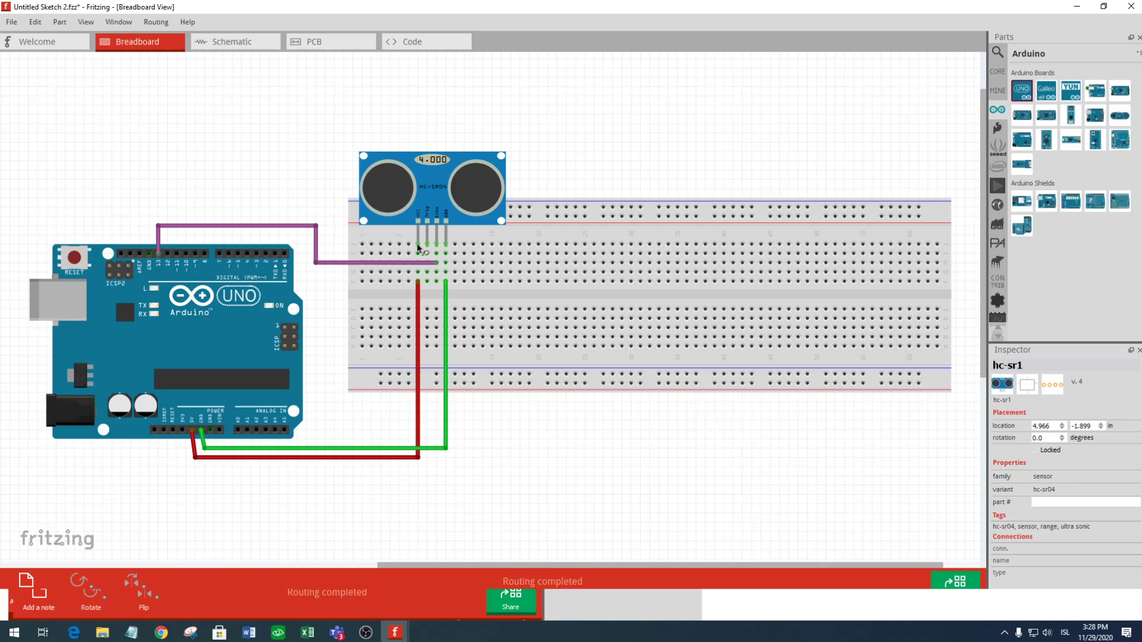
{"action": "left_click_drag", "start_coordinate": [183, 254], "coordinate": [420, 257]}
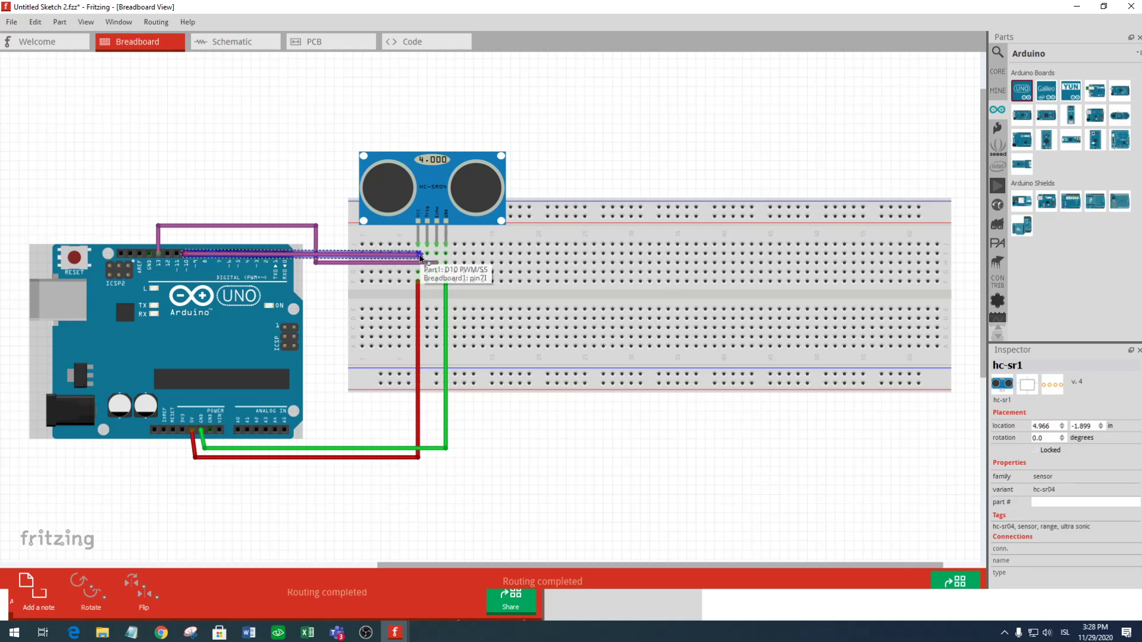
{"action": "left_click_drag", "start_coordinate": [420, 257], "coordinate": [429, 254]}
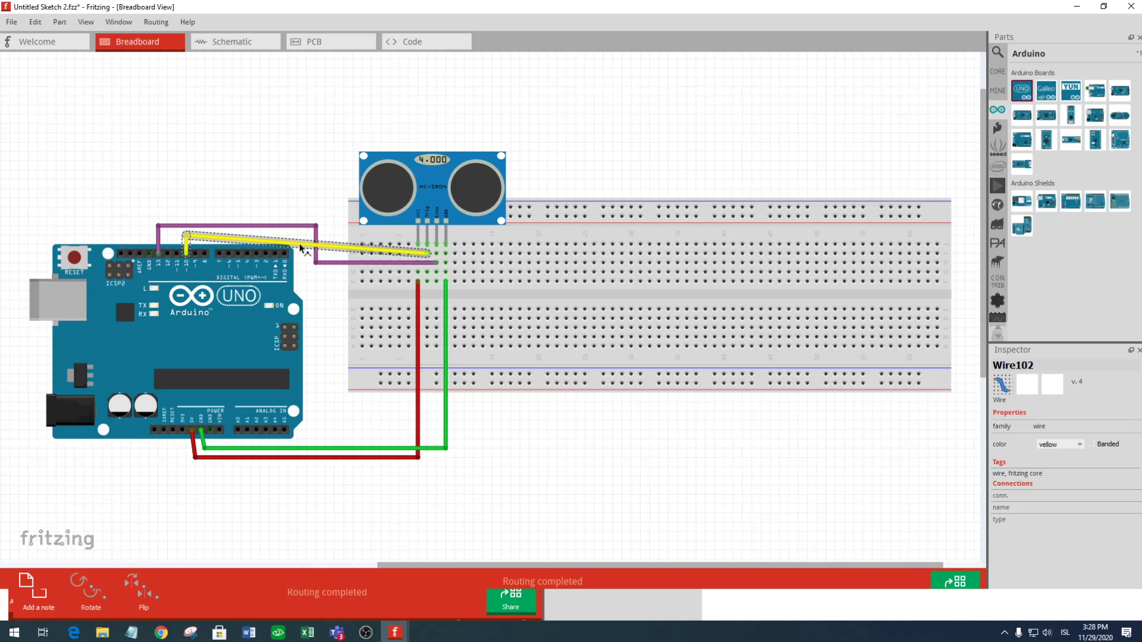
{"action": "left_click_drag", "start_coordinate": [301, 247], "coordinate": [337, 253]}
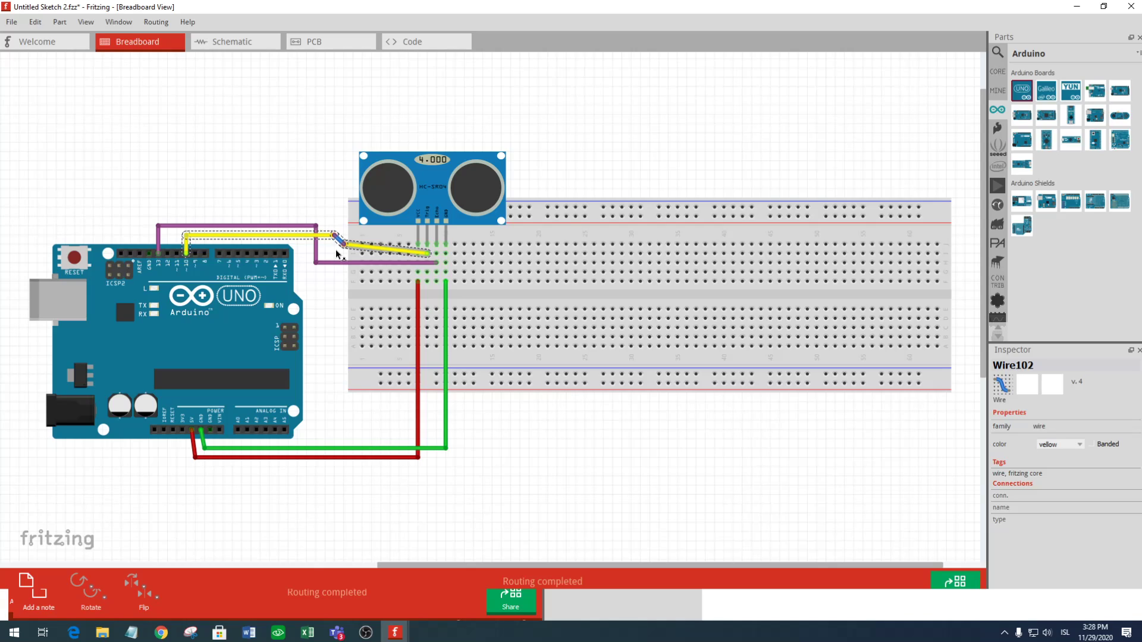
Bend the schematic's D10 trace squarely around the sensor's trig side, colour it yellow, and check the wiring against the Word document's pin table.
{"action": "key", "text": "ctrl+3"}
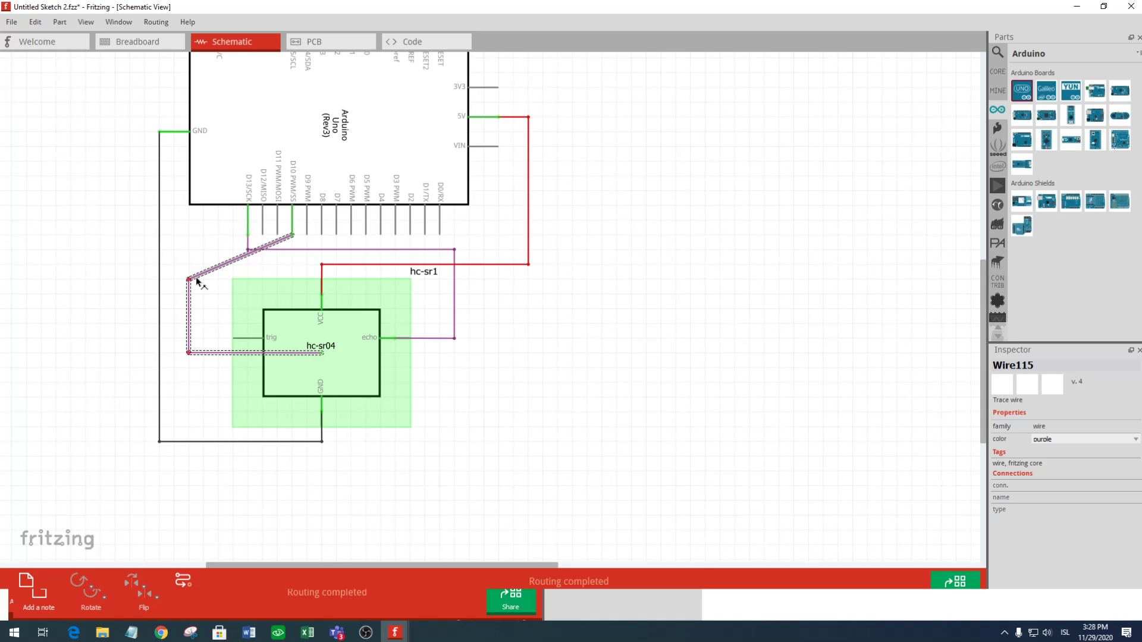
{"action": "left_click_drag", "start_coordinate": [196, 279], "coordinate": [299, 273]}
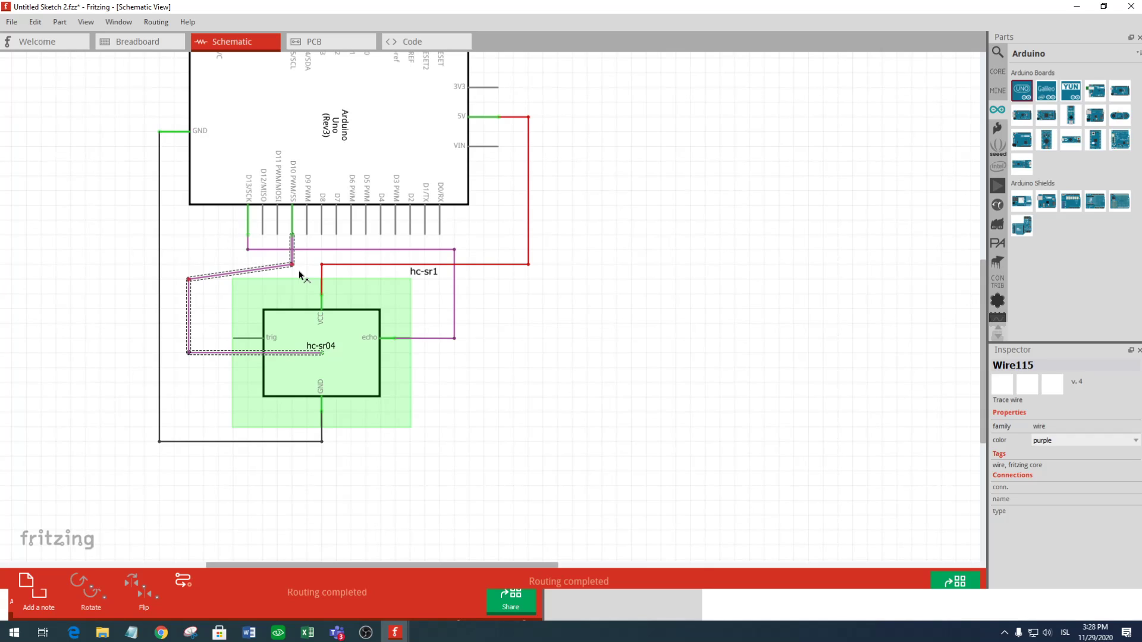
{"action": "left_click", "coordinate": [533, 341]}
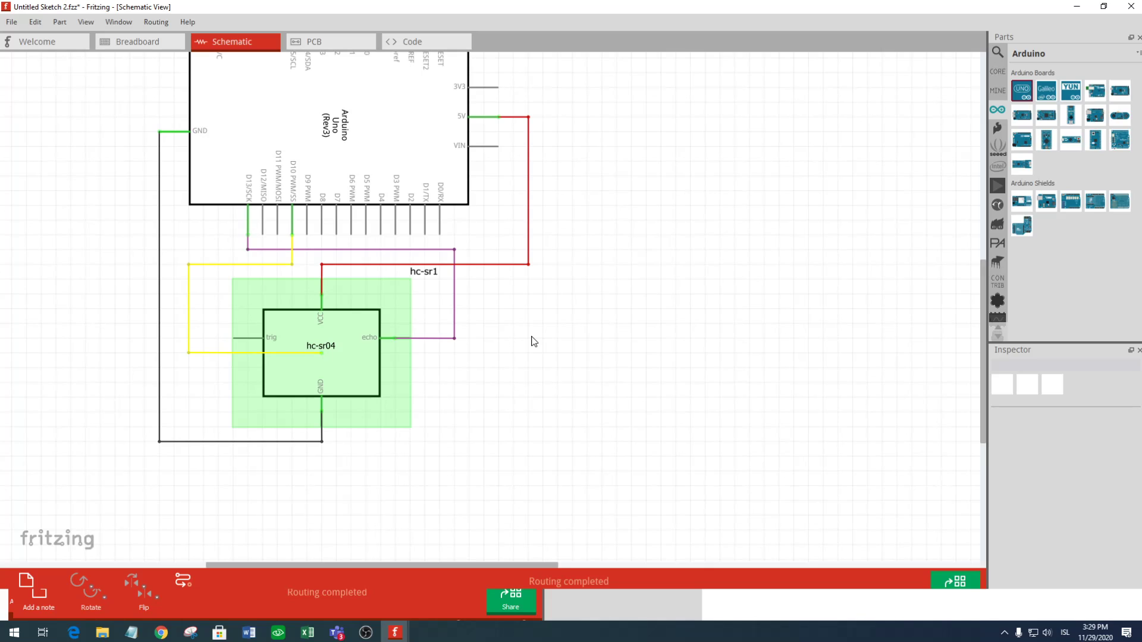
{"action": "key", "text": "alt+Tab"}
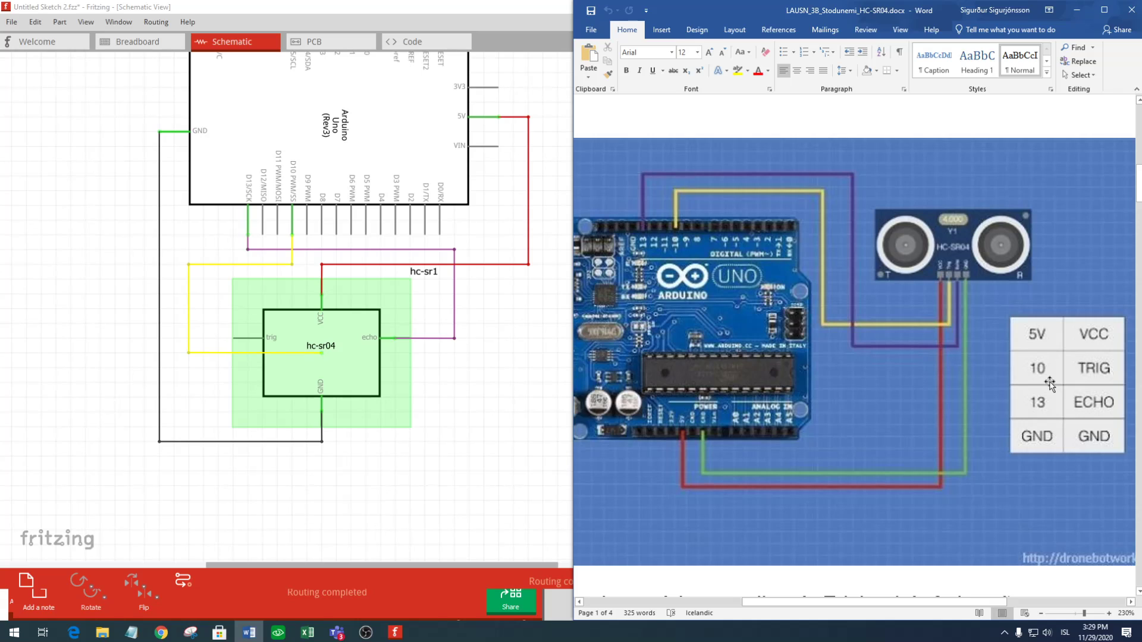
{"action": "key", "text": "alt+Tab"}
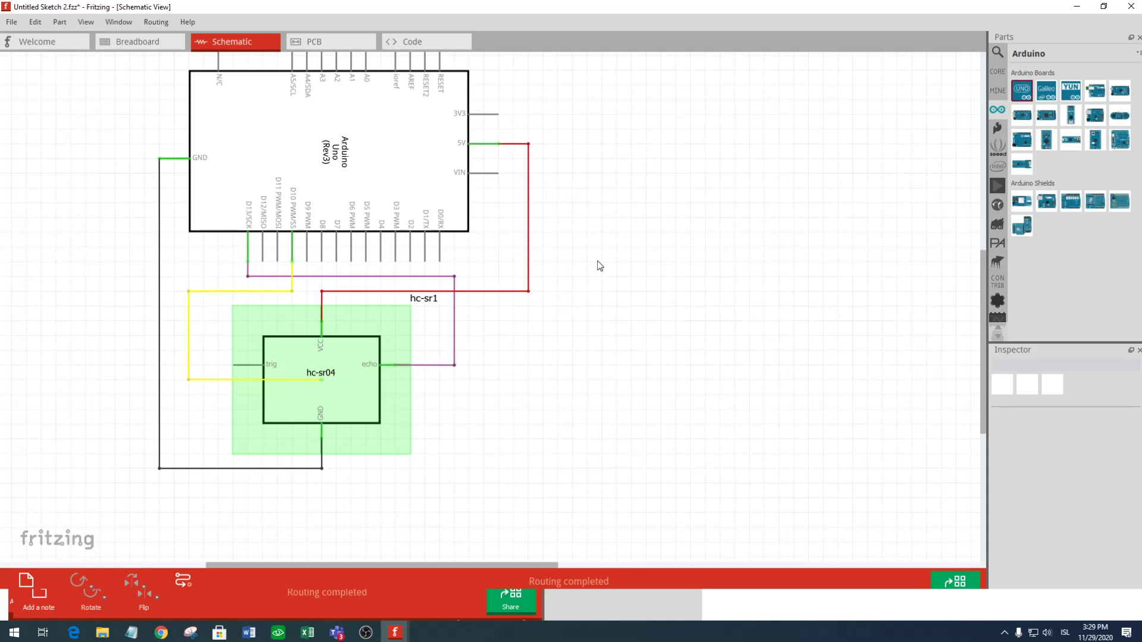
Capture the whole schematic, from the Arduino down to the sensor's GND trace, as a rectangular screen snip with Snipping Tool.
{"action": "scroll", "coordinate": [597, 261], "scroll_direction": "down", "scroll_amount": 1, "text": "ctrl"}
{"action": "left_click_drag", "start_coordinate": [649, 446], "coordinate": [105, 39]}
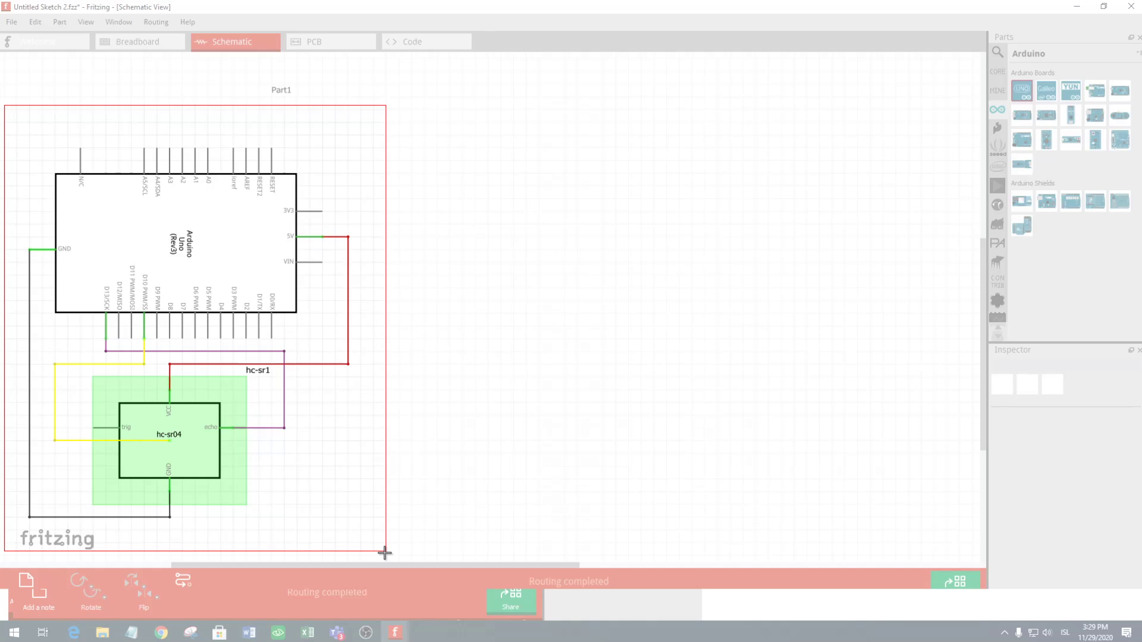
{"action": "left_click_drag", "start_coordinate": [384, 553], "coordinate": [384, 553]}
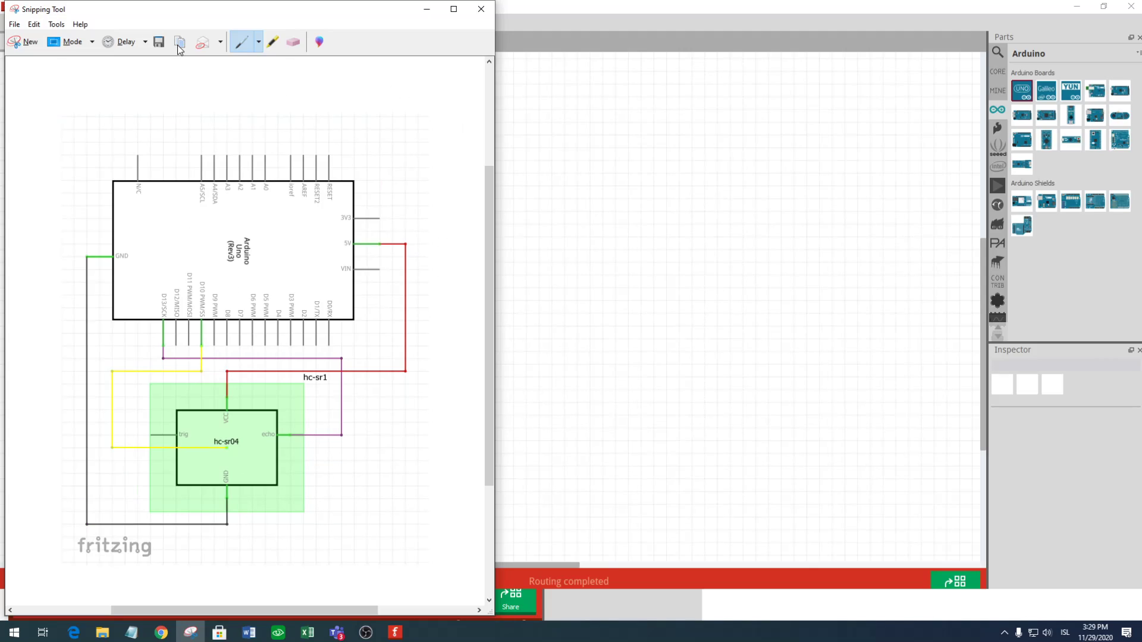